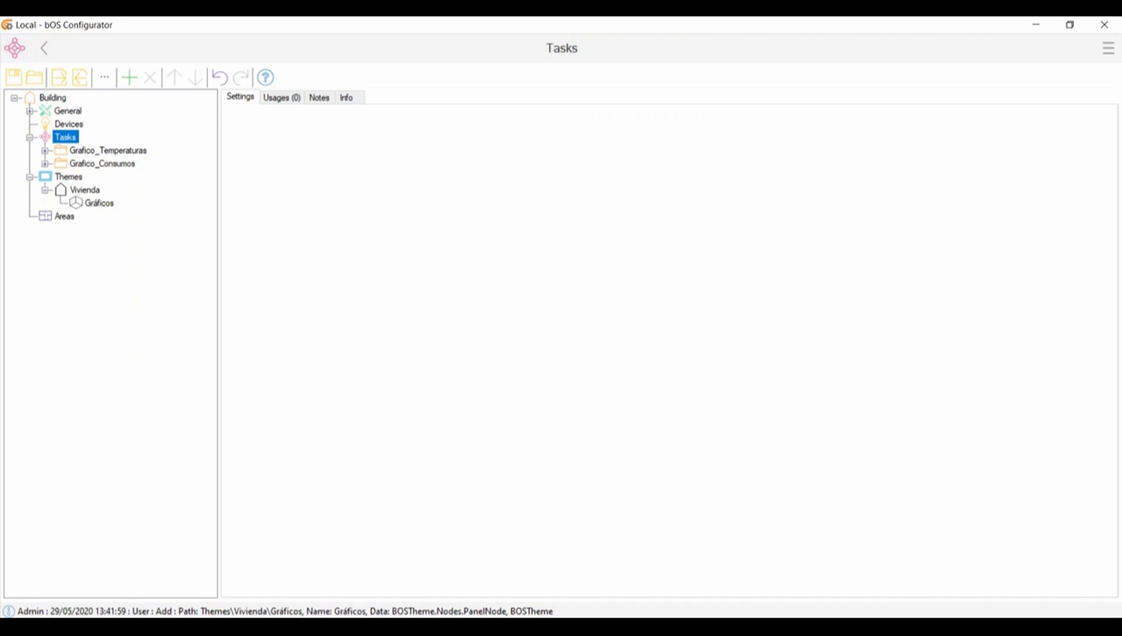
Expand the Grafico_Temperaturas and Grafico_Consumos task folders and examine their contents, including the Temperatura 1 and Temperatura 2 variables.
left_click(108, 150)
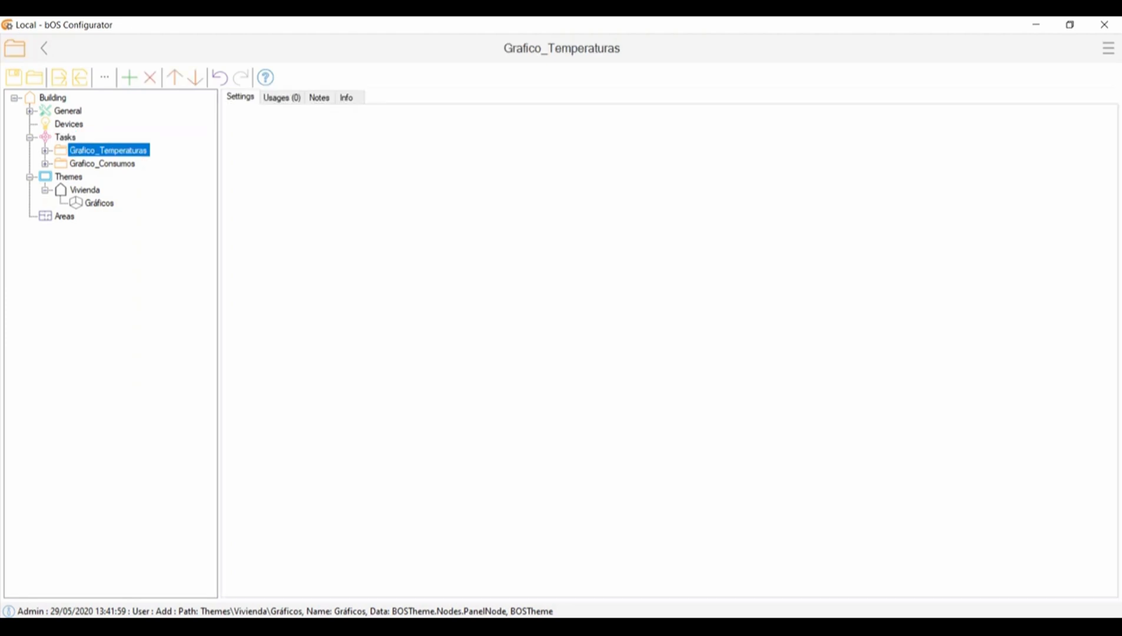
left_click(102, 163)
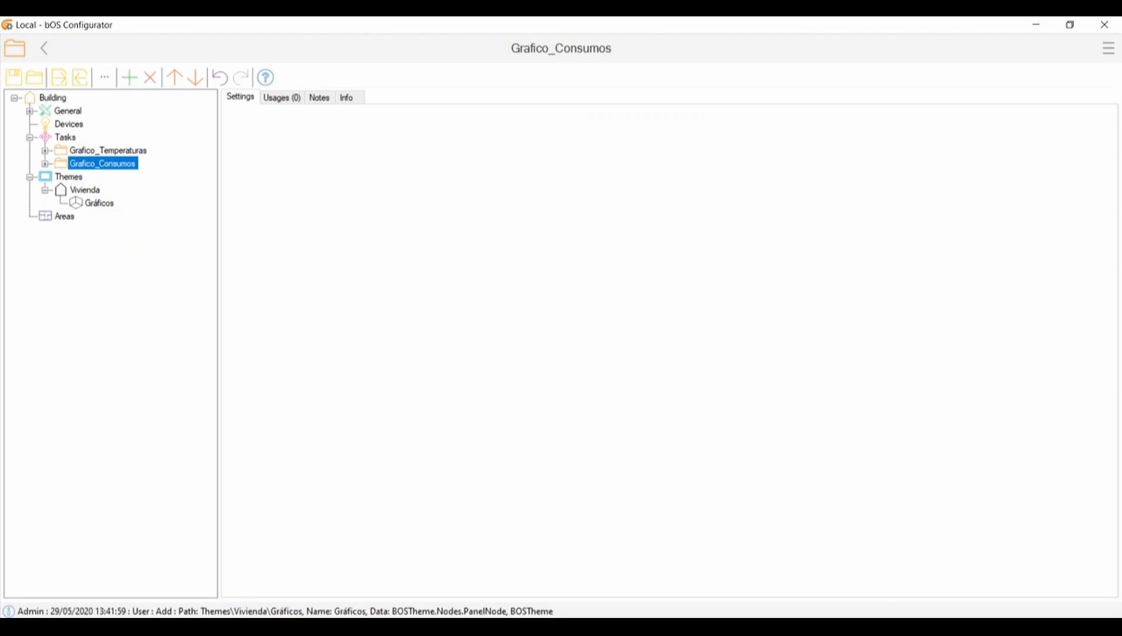
left_click(65, 137)
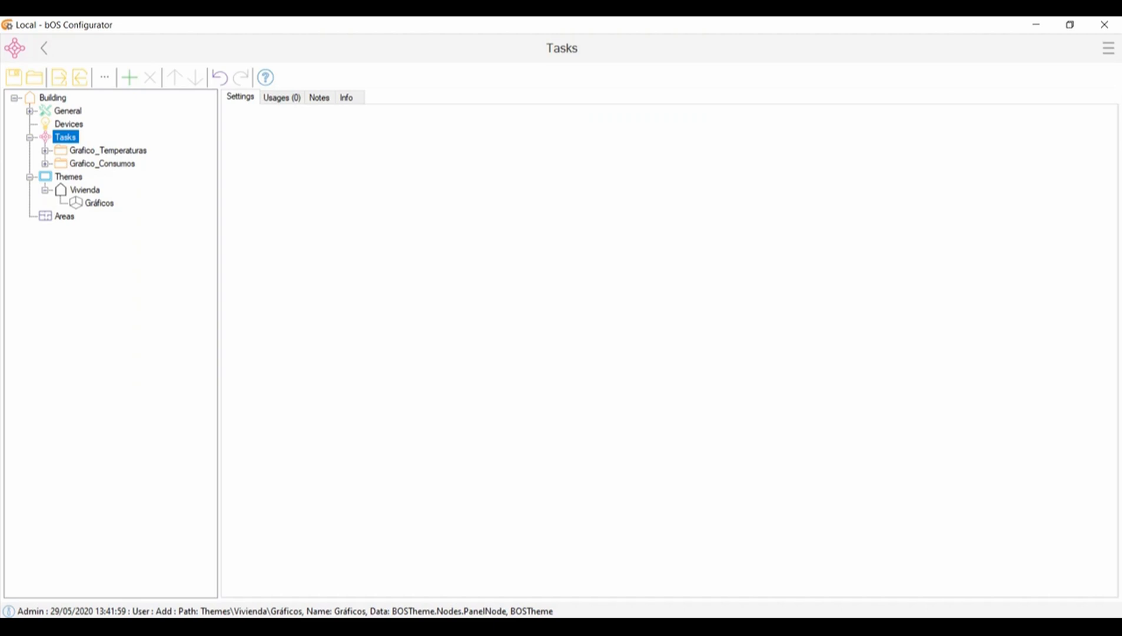
left_click(108, 150)
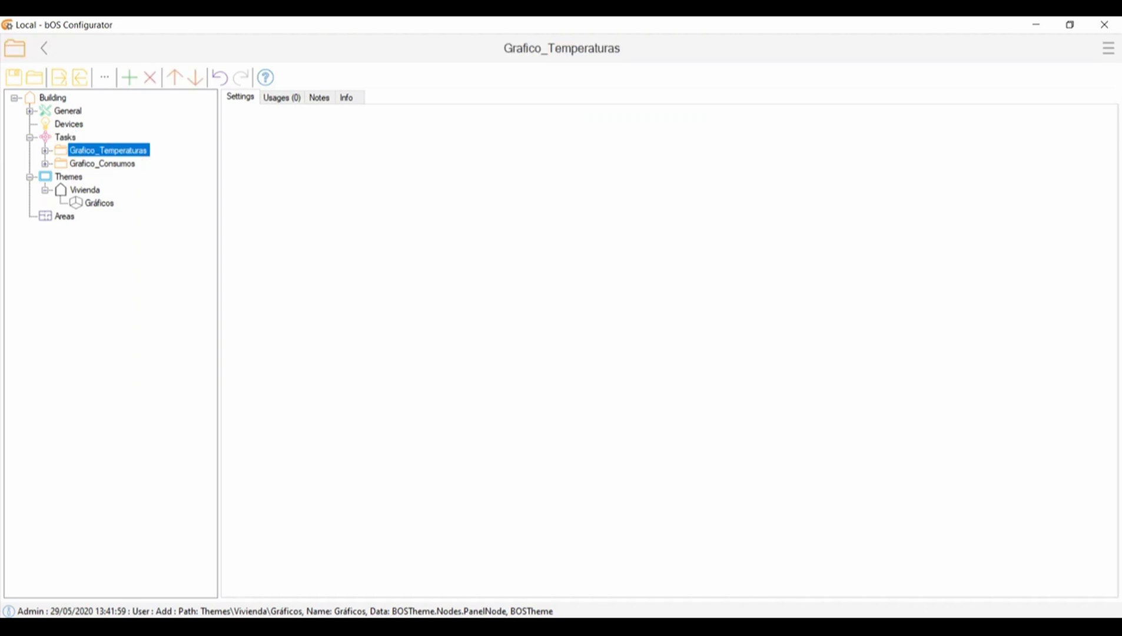
left_click(103, 164)
left_click(45, 151)
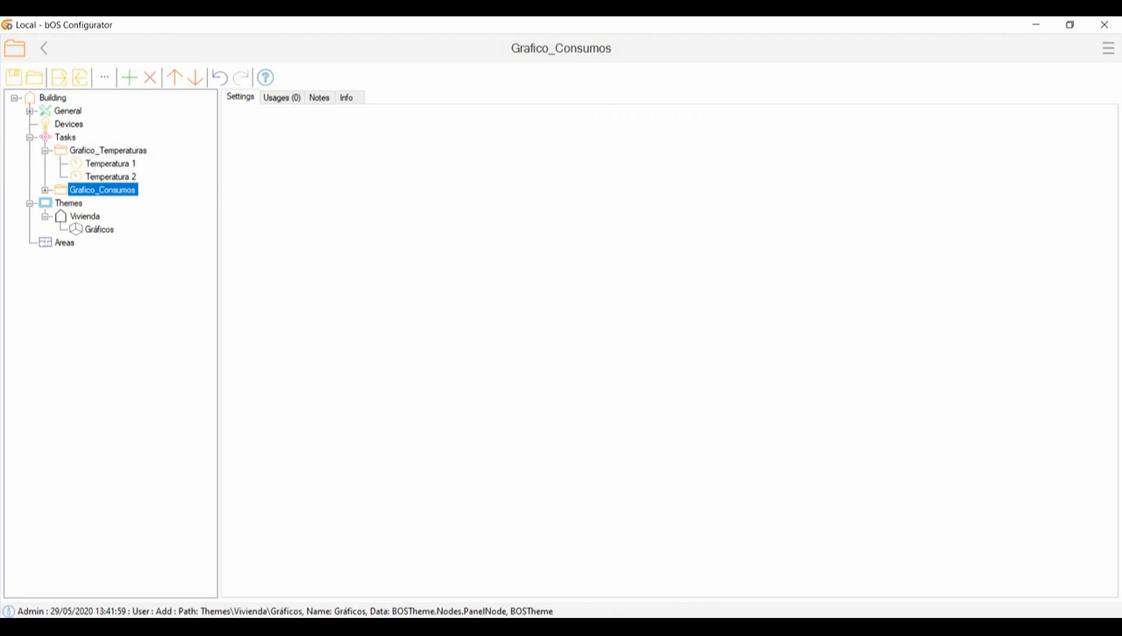
left_click(46, 191)
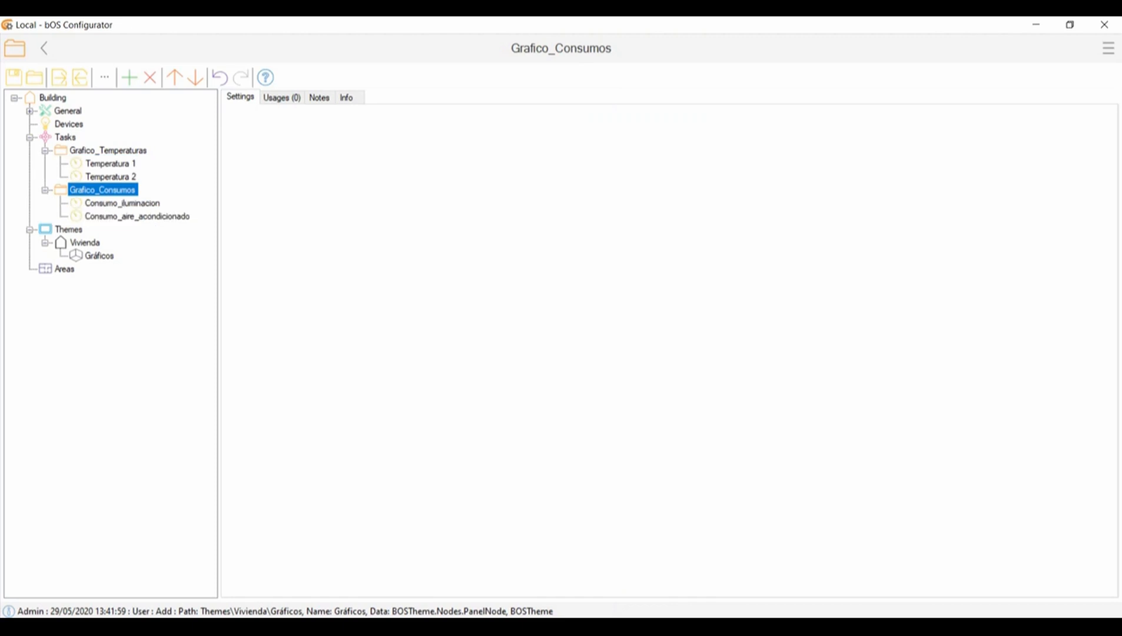
left_click(110, 164)
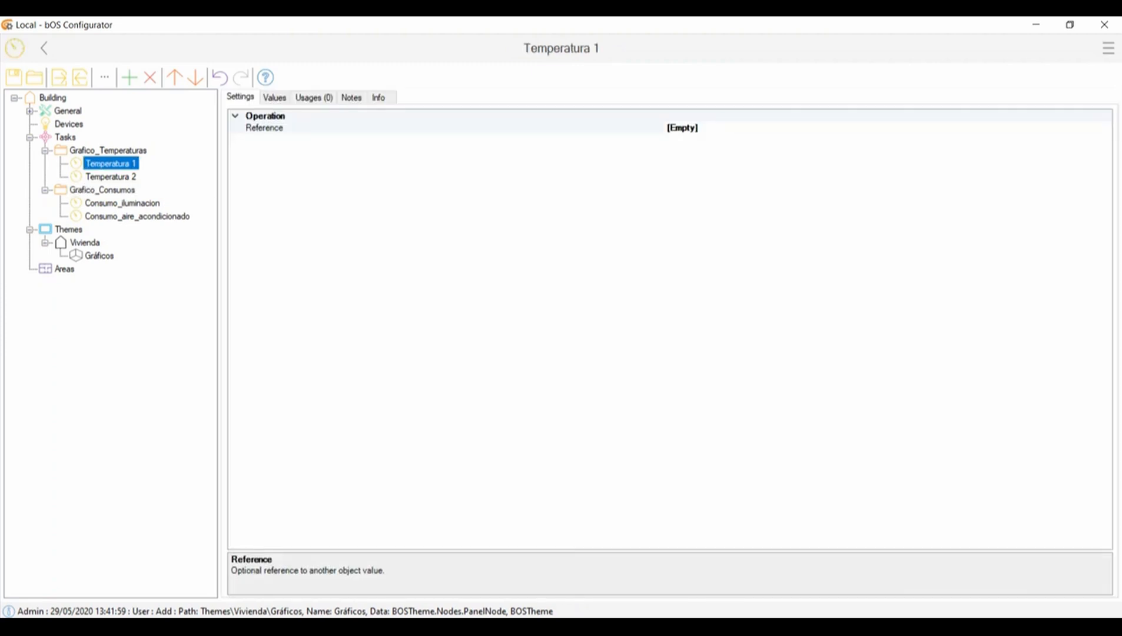
left_click(110, 177)
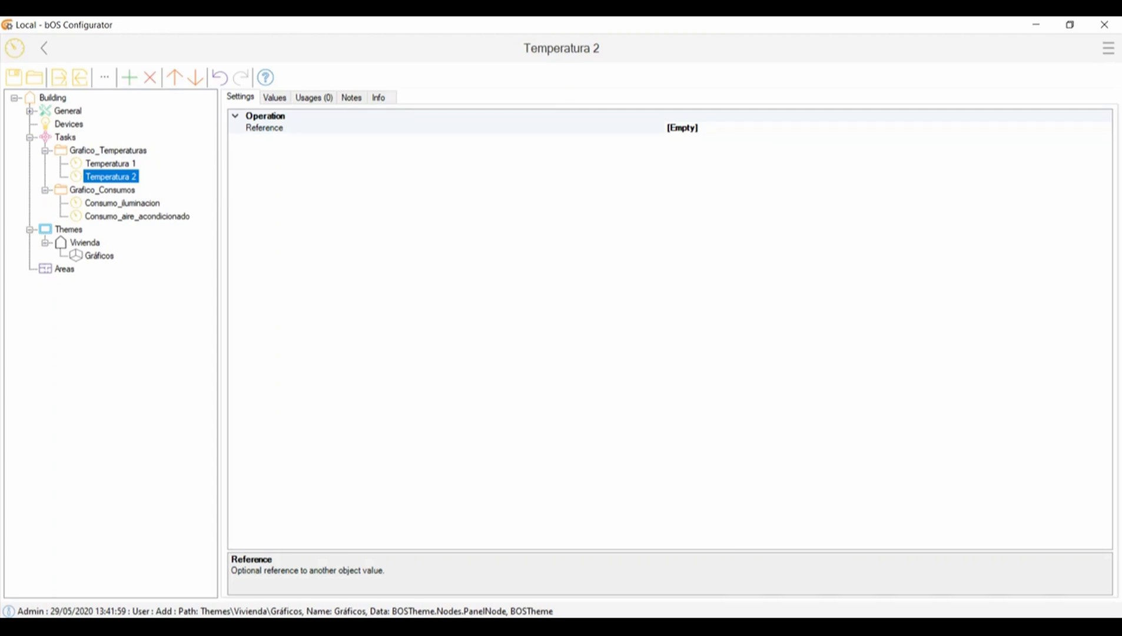
Add an Analog Log task named "Grafico temperatura 1" to the Grafico_Temperaturas folder, keeping the object chooser open for another addition.
left_click(109, 151)
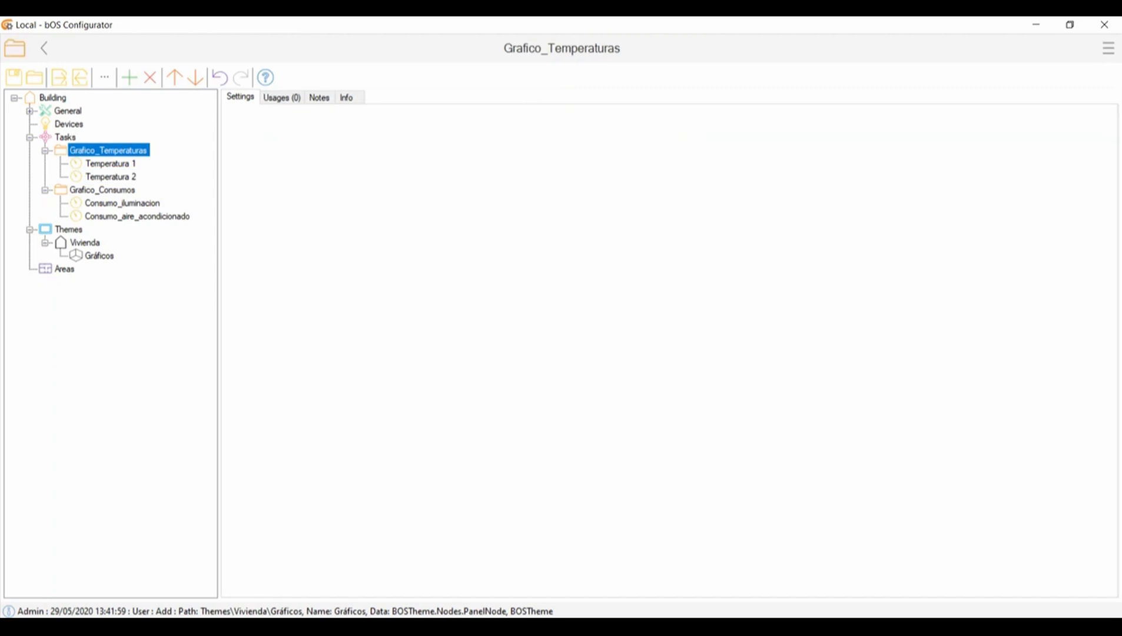
left_click(129, 78)
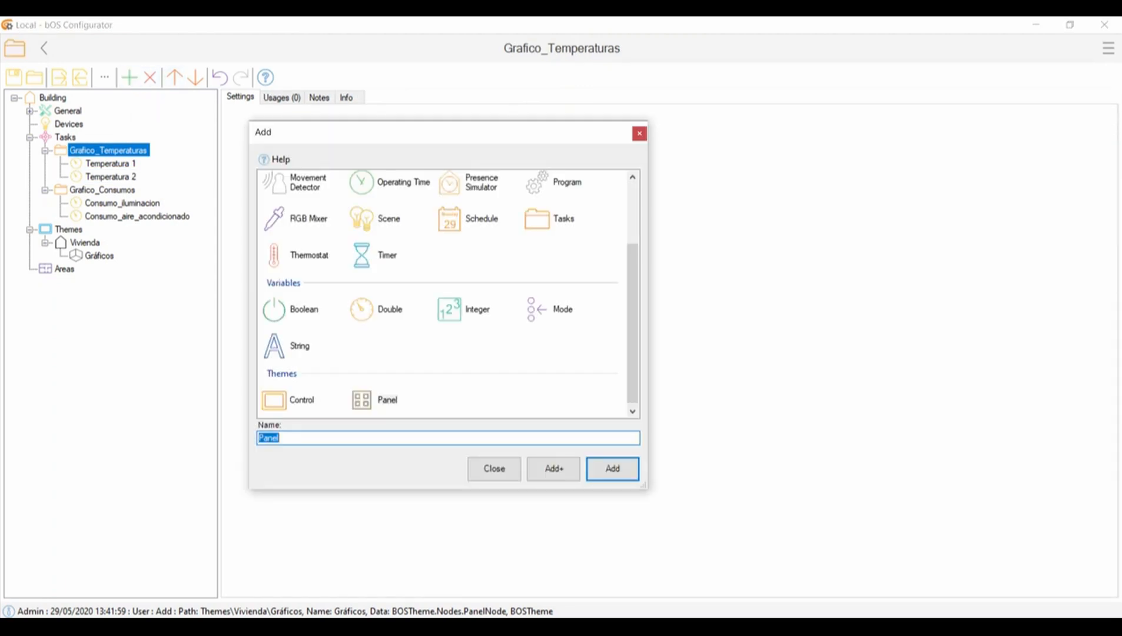
left_click_drag(633, 253, 633, 192)
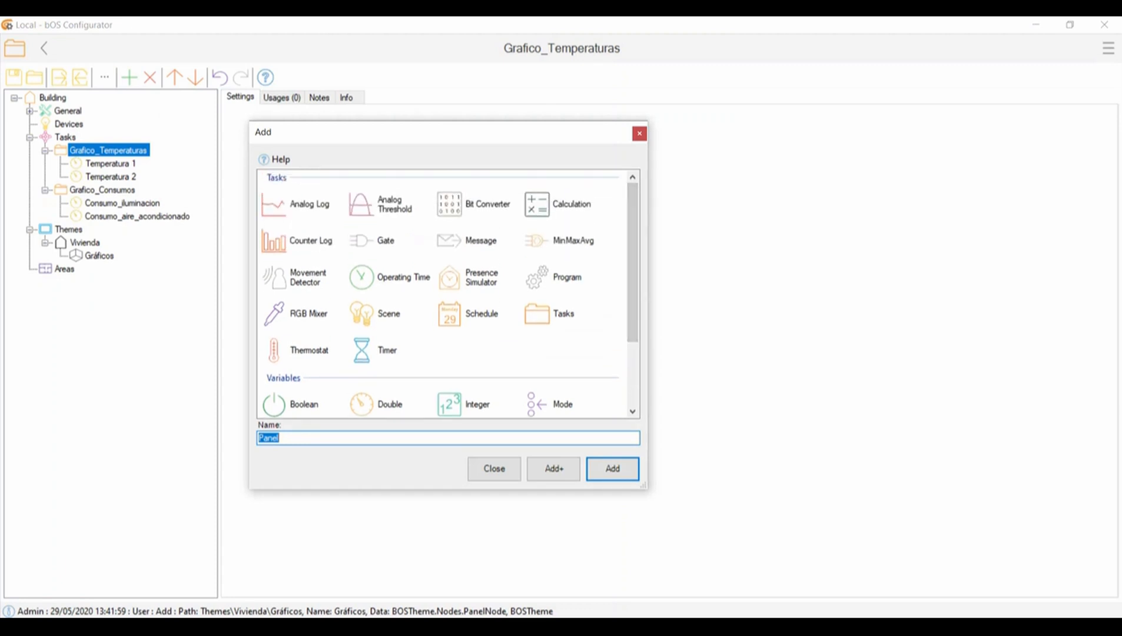
left_click(296, 204)
left_click(296, 241)
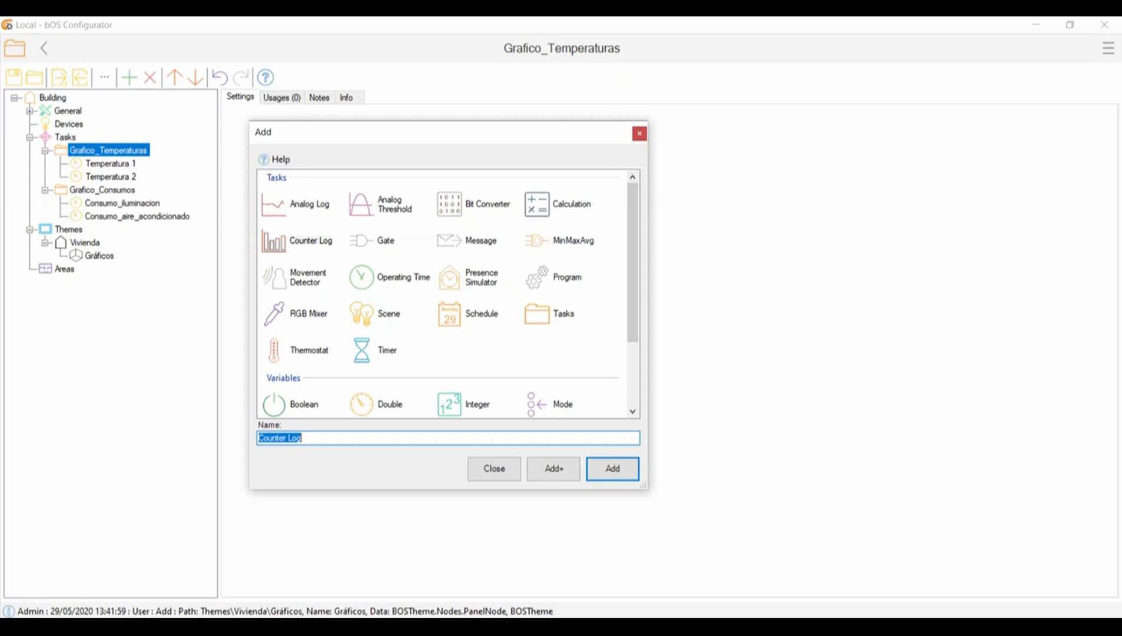
left_click(296, 204)
type("Grá")
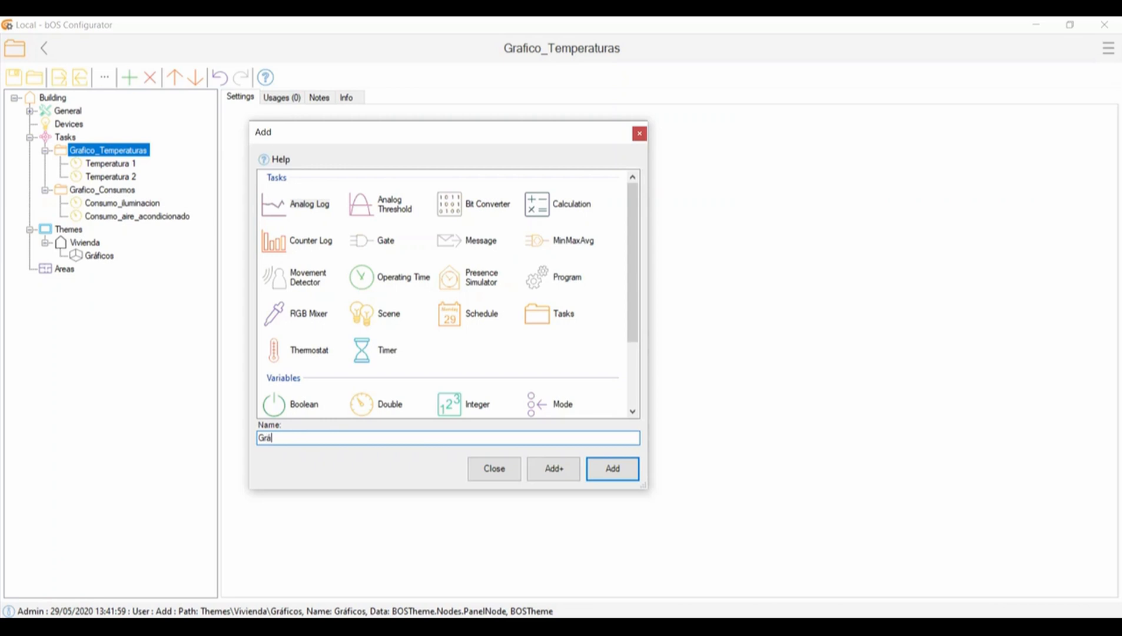
key("BackSpace")
type("afico temperatura 1")
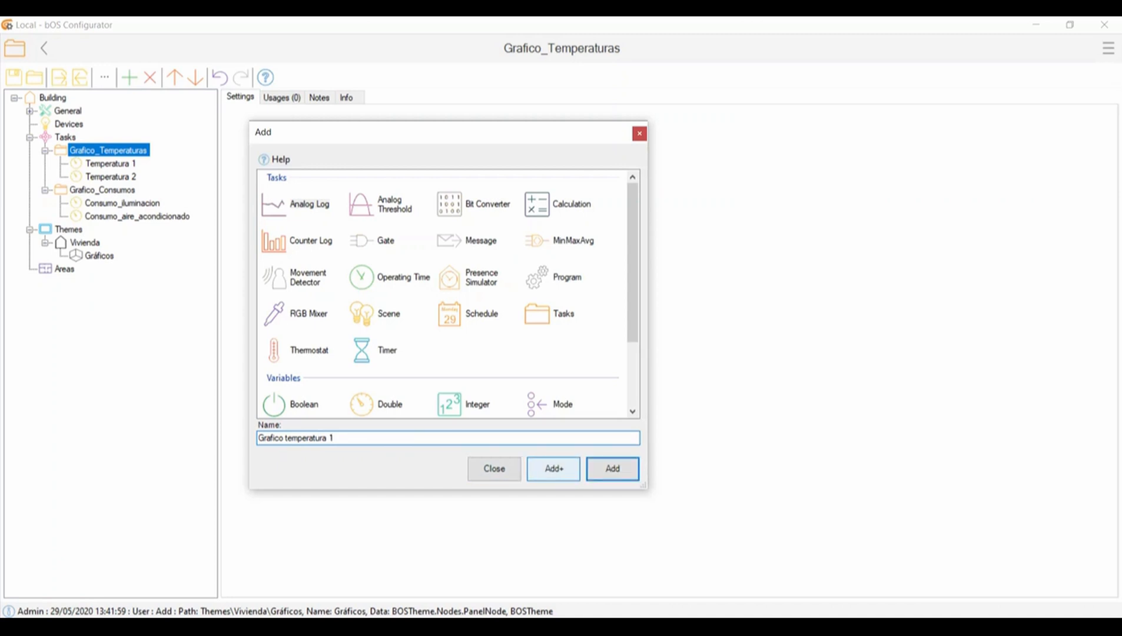
left_click(553, 468)
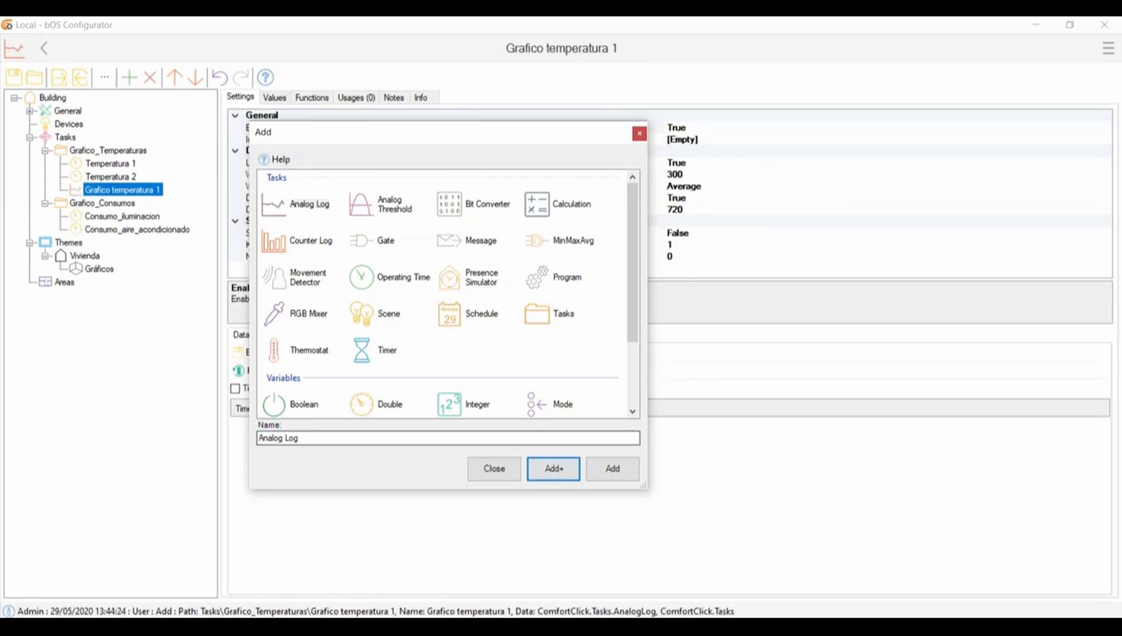
Add a second Analog Log named "Grafico temperatura 2" to the Grafico_Temperaturas folder.
left_click_drag(302, 438, 257, 438)
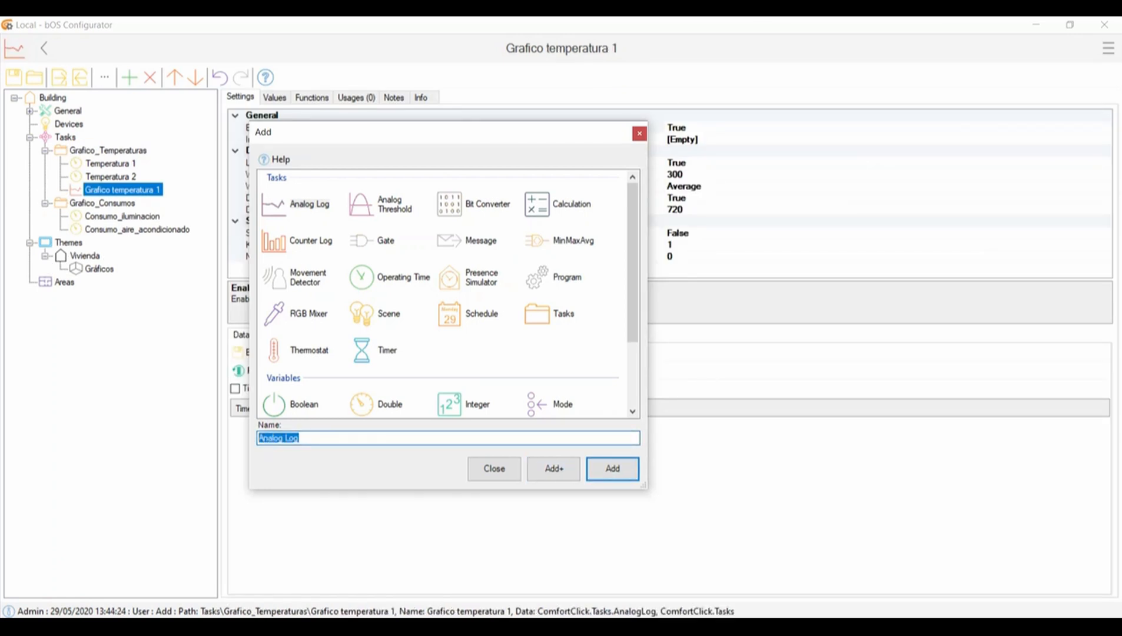
type("Grafico temperatura 1")
key("BackSpace")
type("2")
left_click(612, 468)
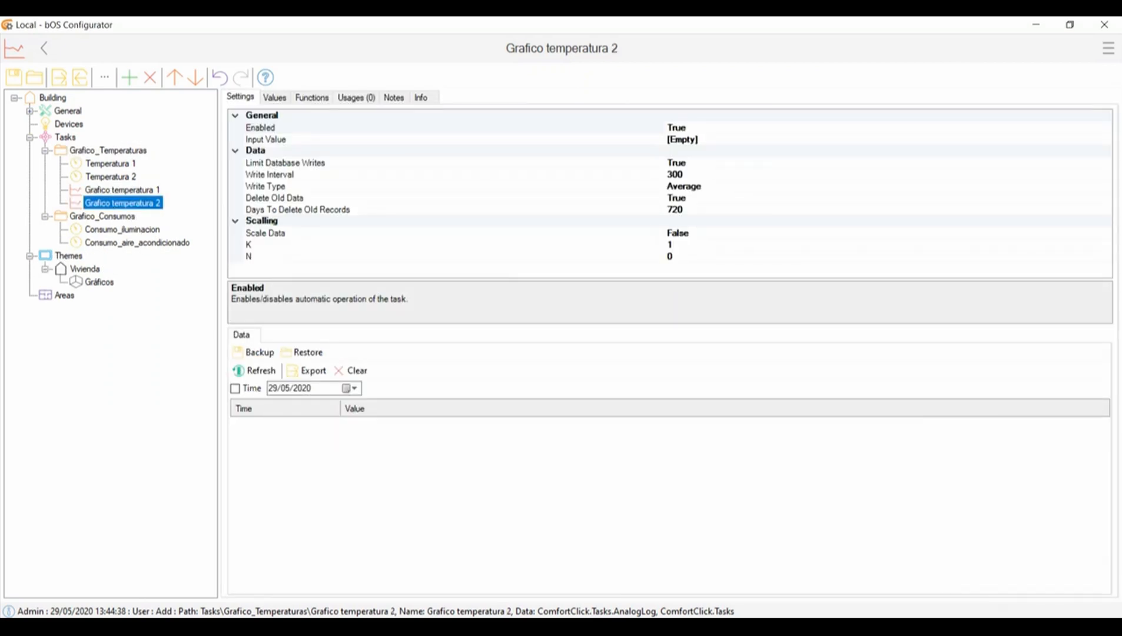
Set the input value of the Grafico temperatura 1 log to the Value property of Temperatura 1.
left_click(122, 190)
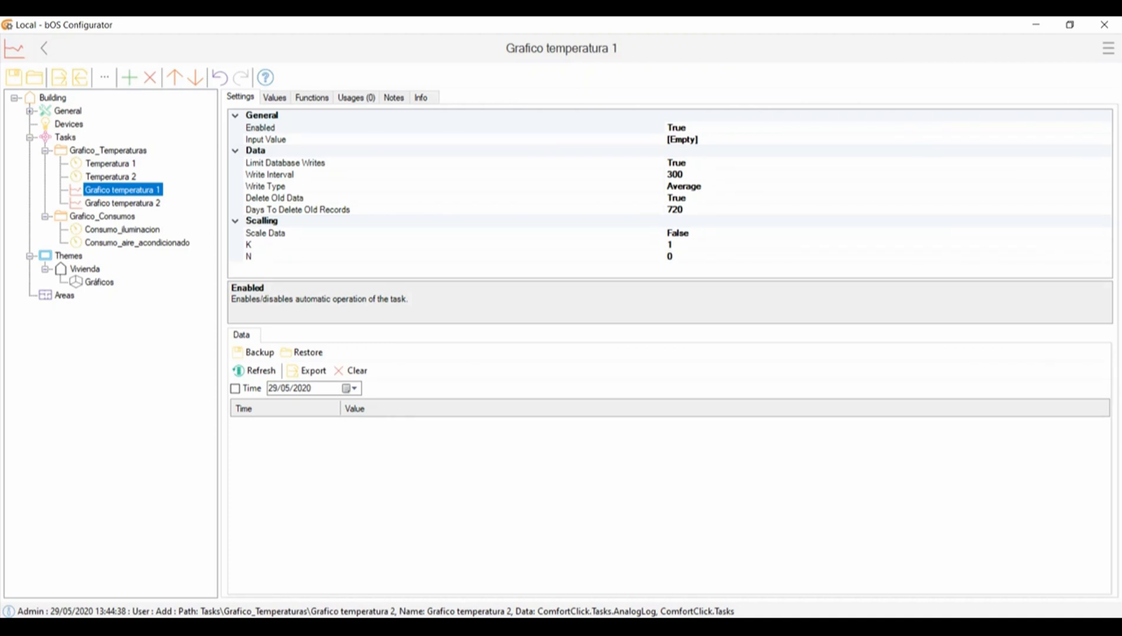
left_click(699, 140)
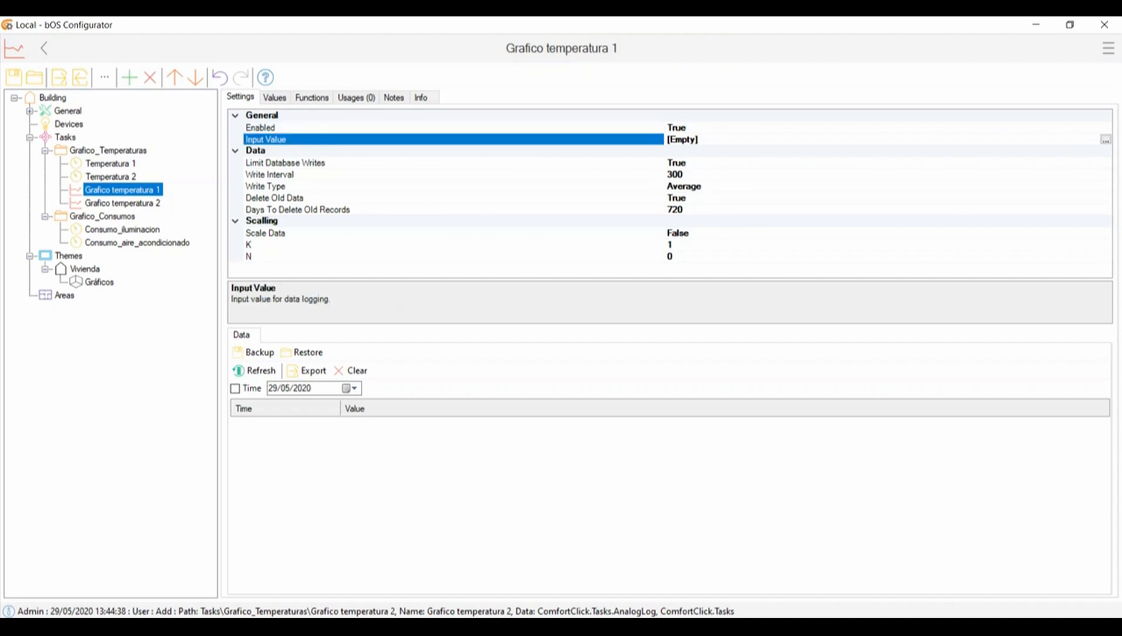
left_click(1106, 140)
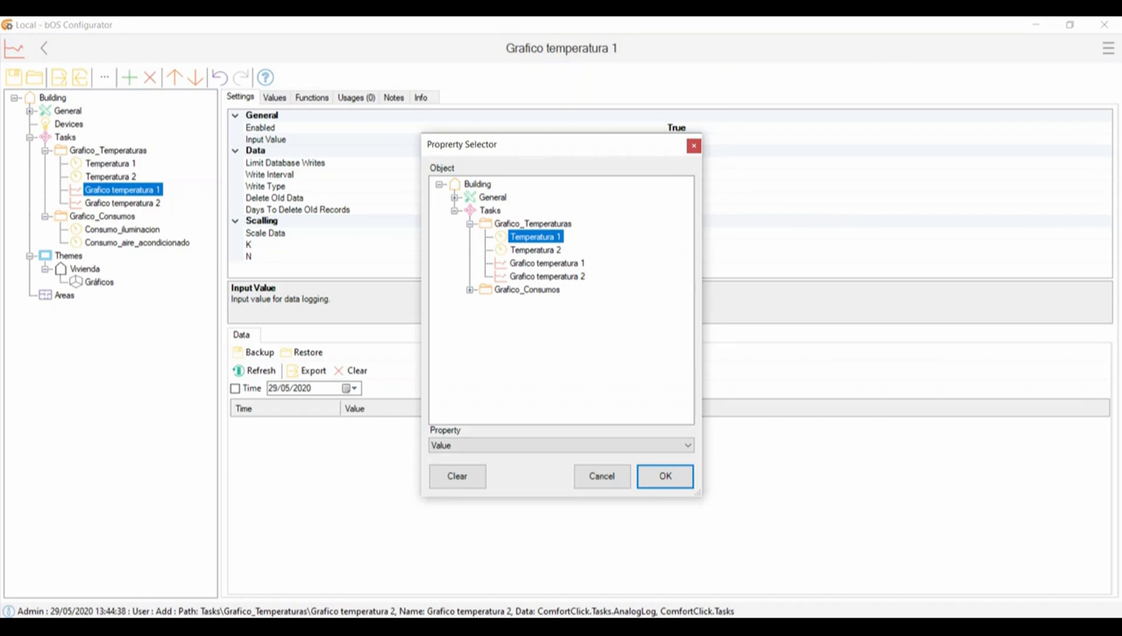
left_click(665, 476)
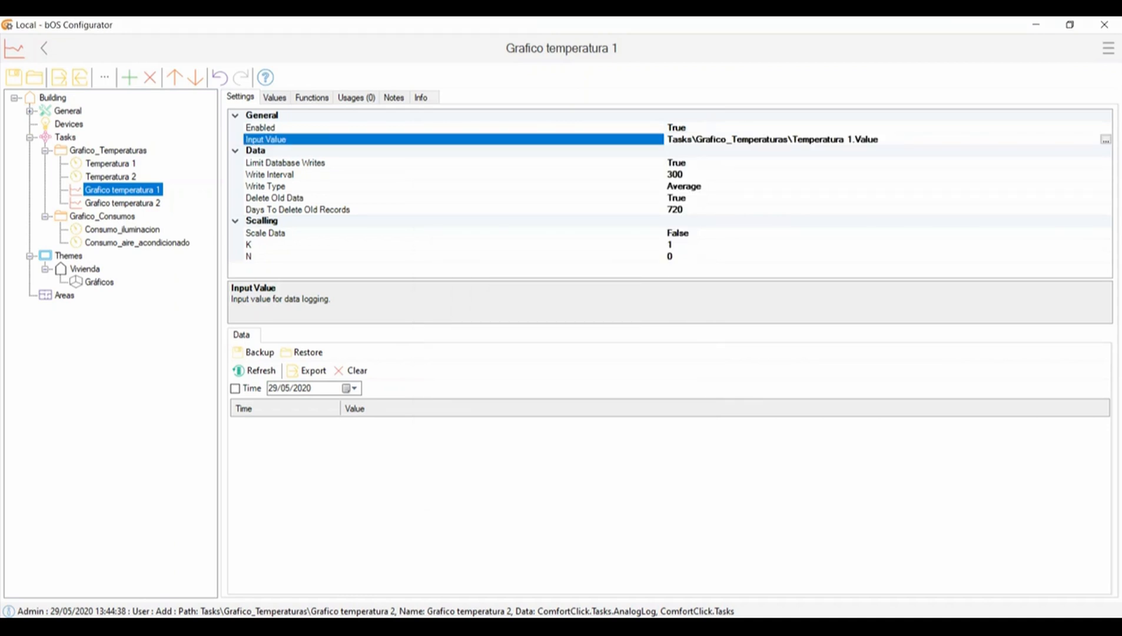
Set the input value of the Grafico temperatura 2 log to its own CurrentValue property.
left_click(122, 203)
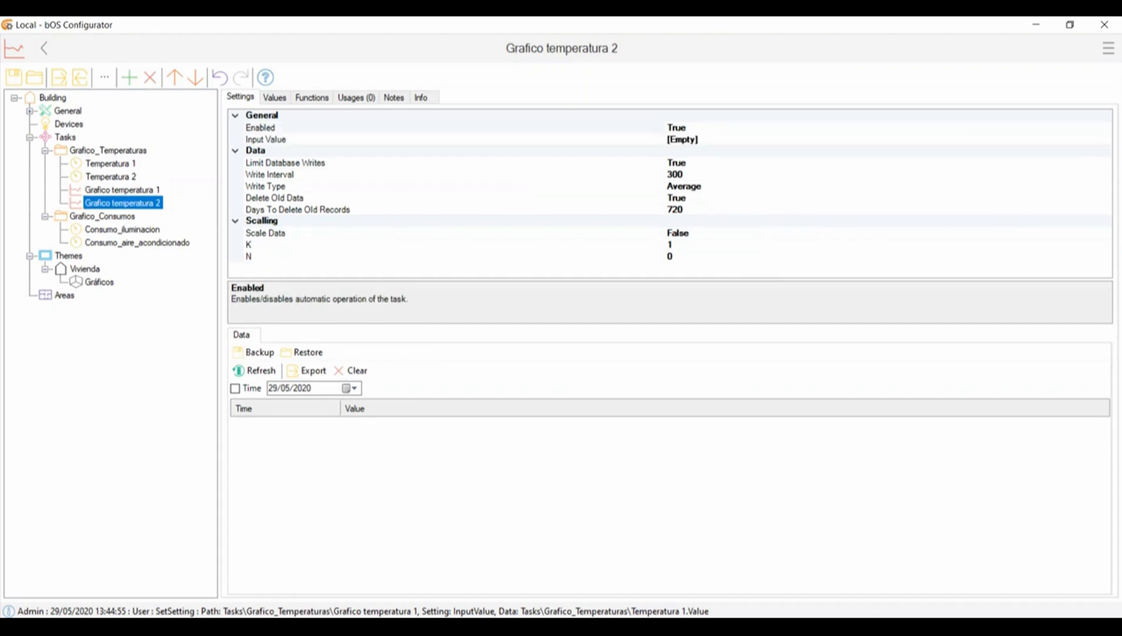
left_click(707, 140)
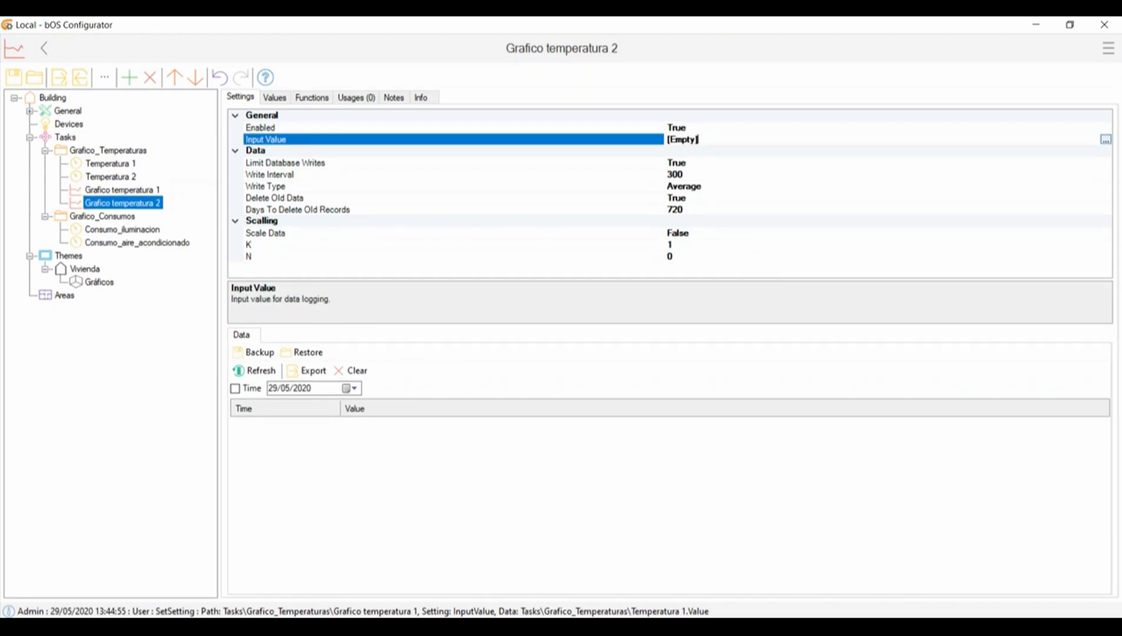
left_click(1106, 139)
left_click(548, 276)
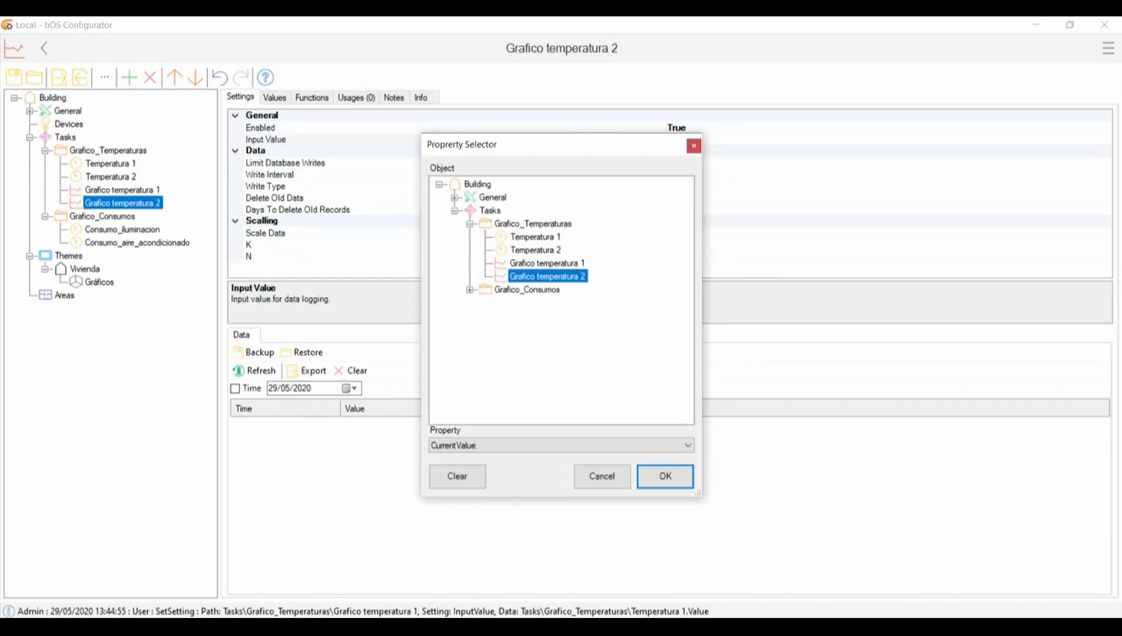
key("Return")
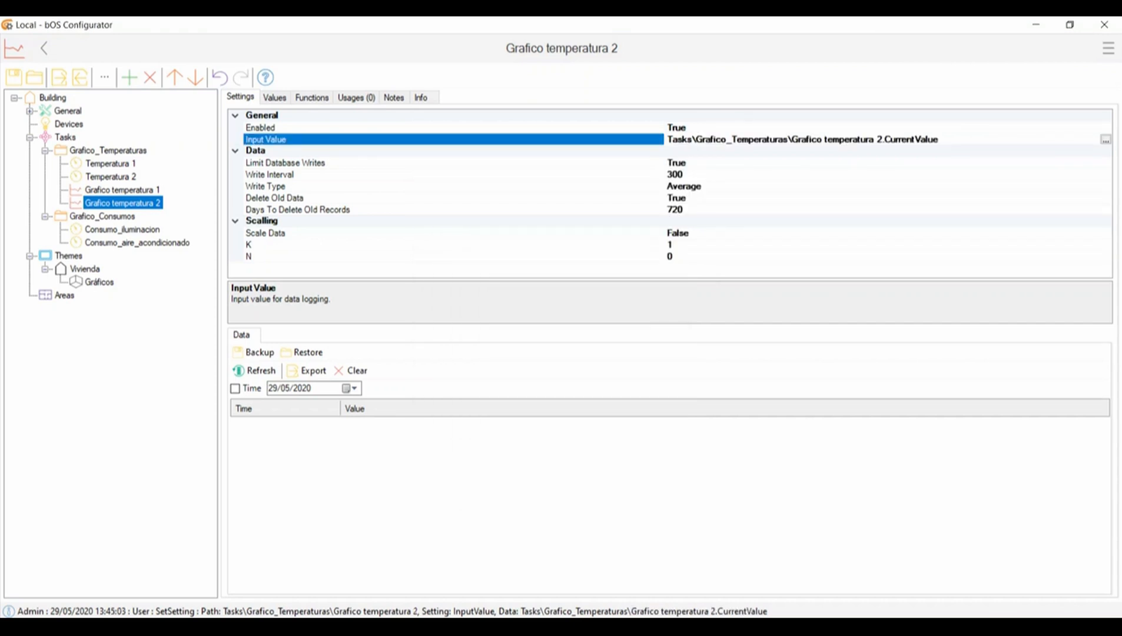
Examine the Limit Database Writes, Write Interval and Write Type settings of Grafico temperatura 1, including the available write types.
left_click(122, 191)
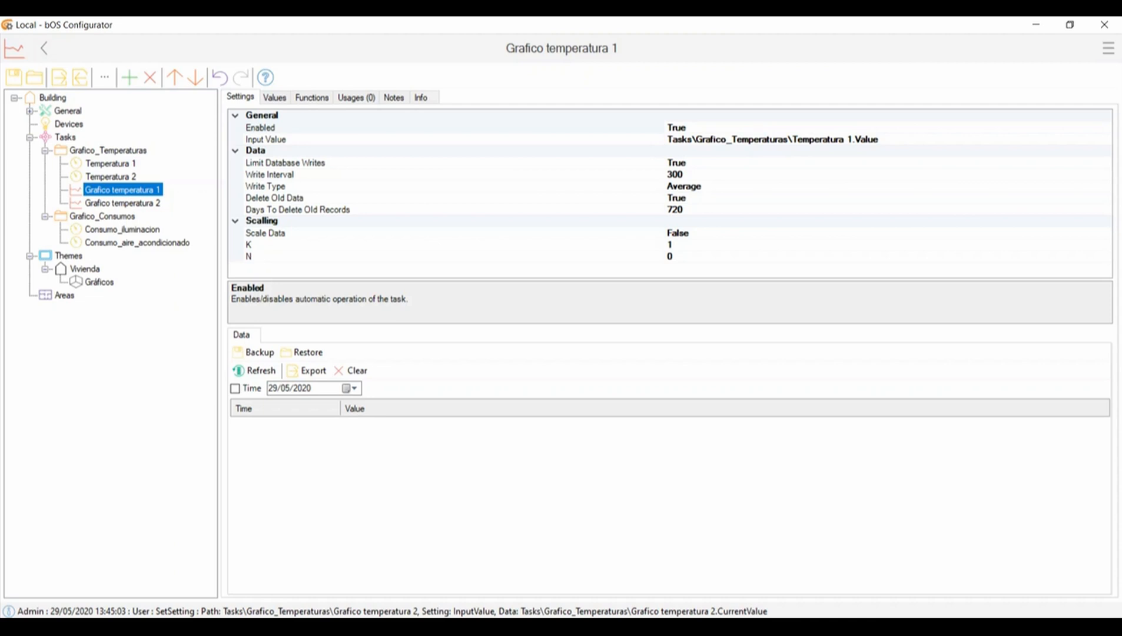
left_click(286, 163)
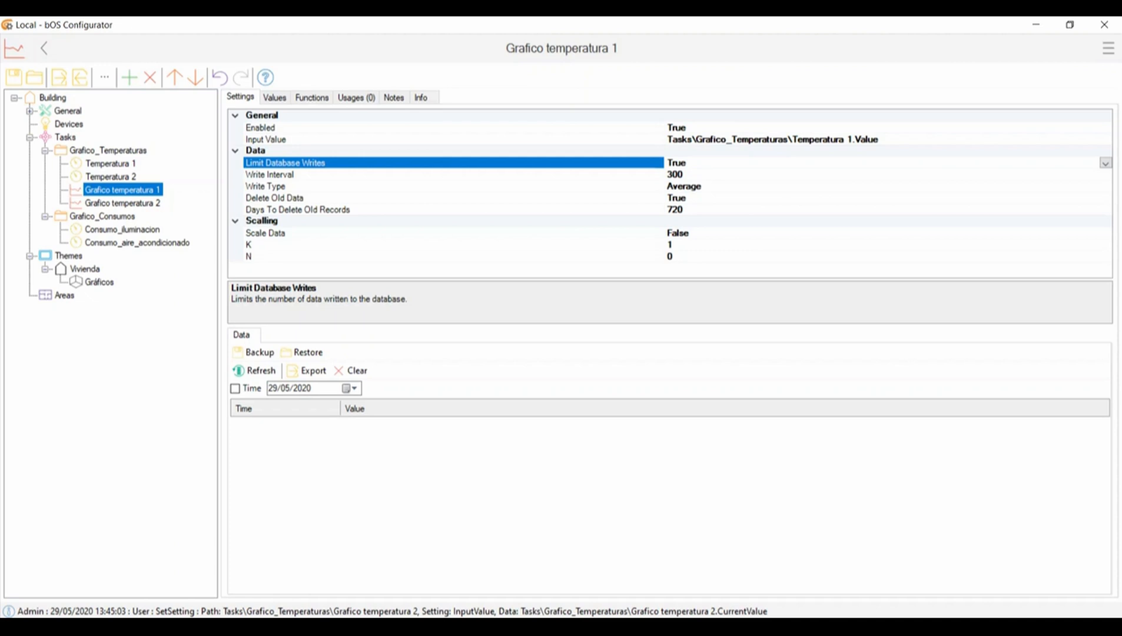
left_click(270, 175)
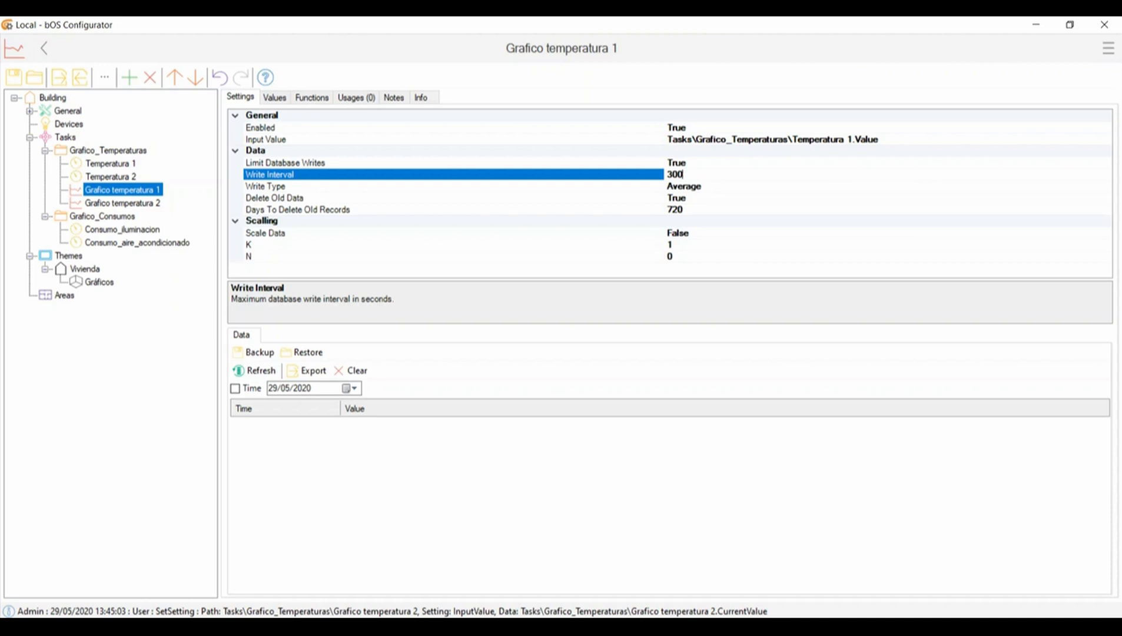
left_click(702, 187)
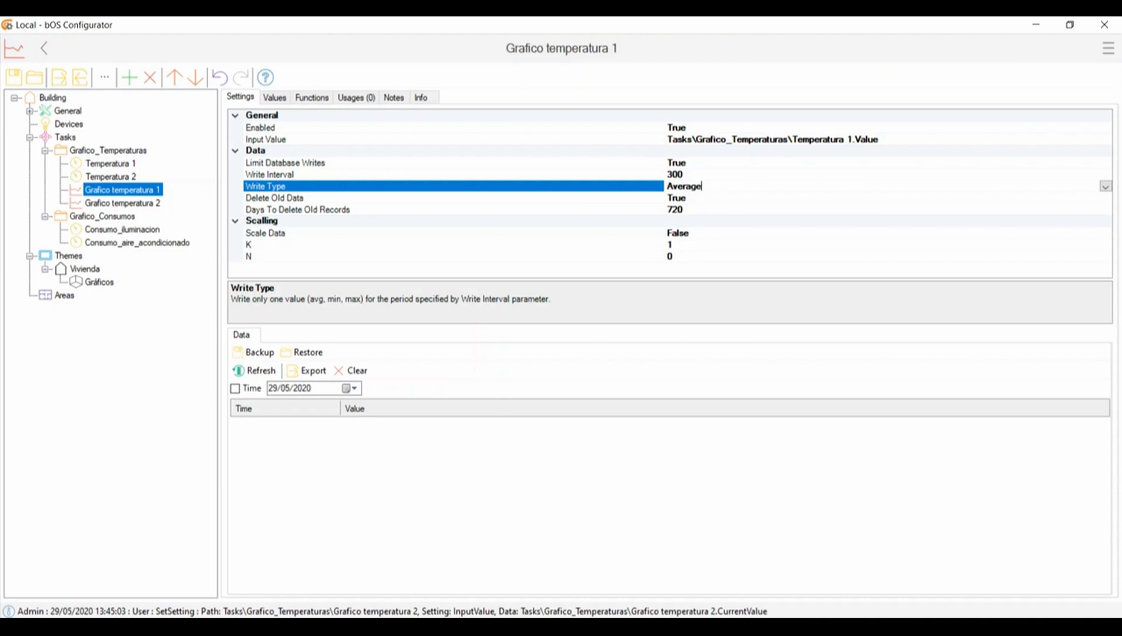
left_click(1106, 187)
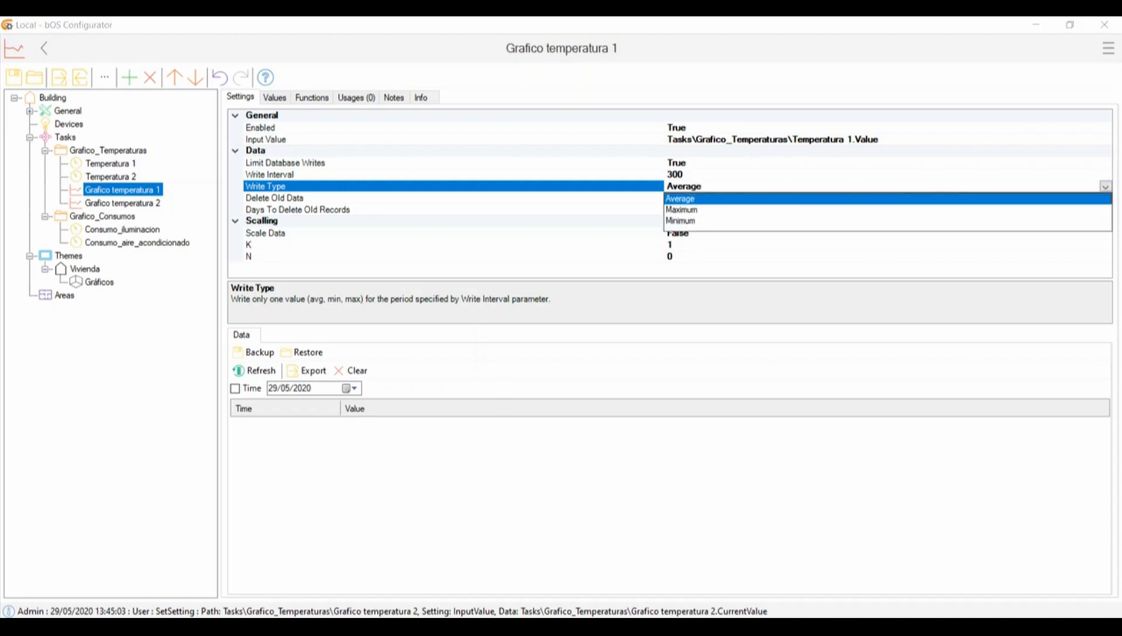
key("Escape")
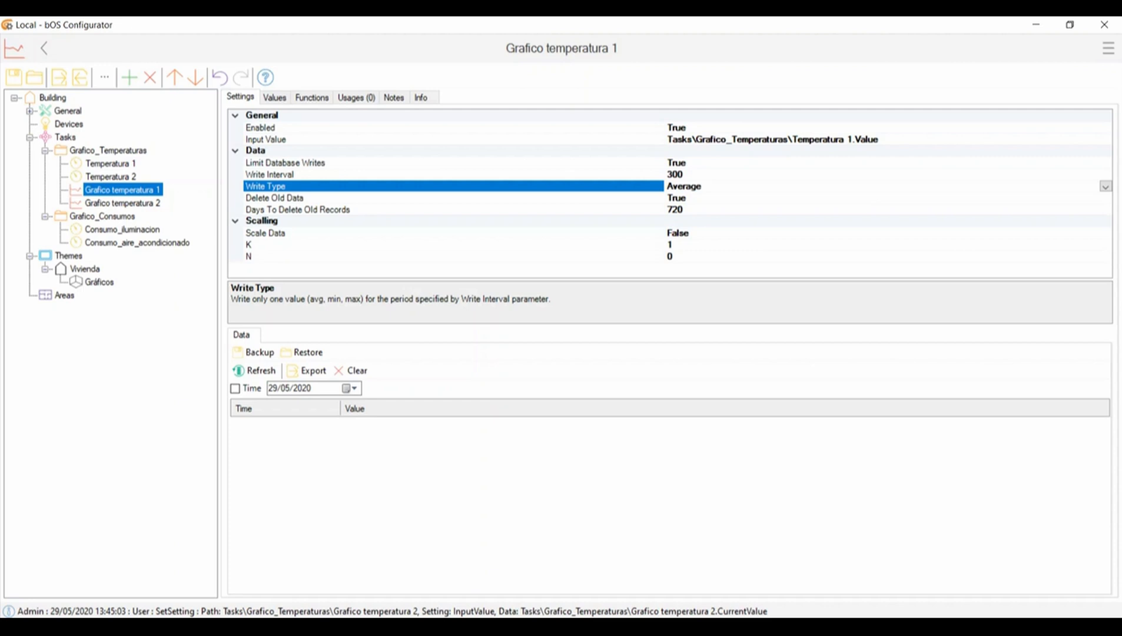
left_click(683, 174)
left_click_drag(684, 175, 667, 175)
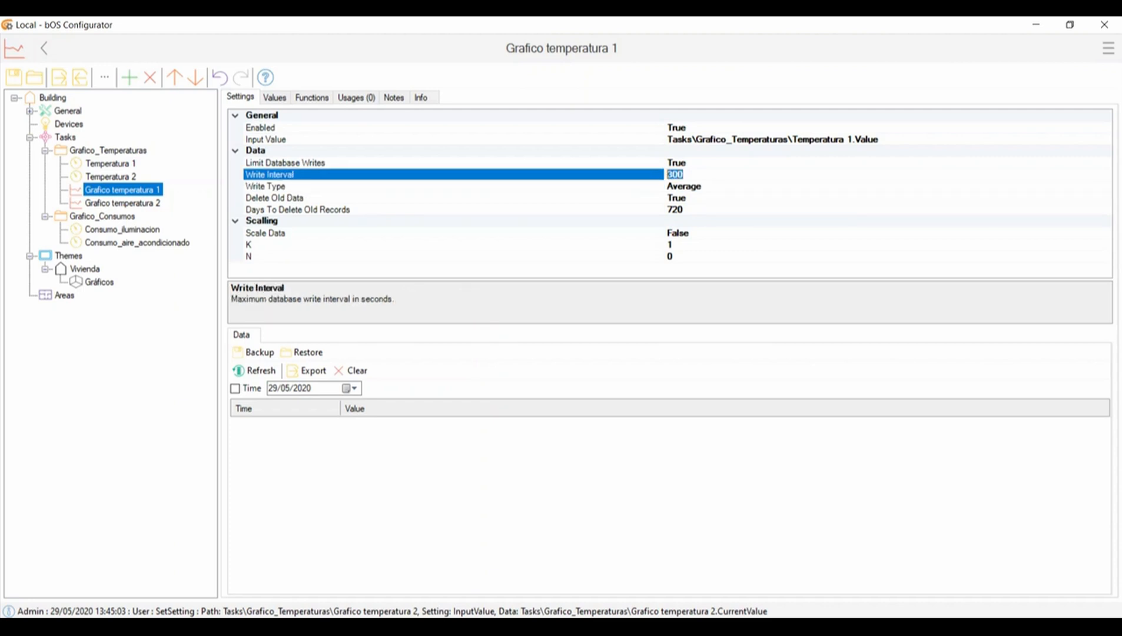
left_click(701, 186)
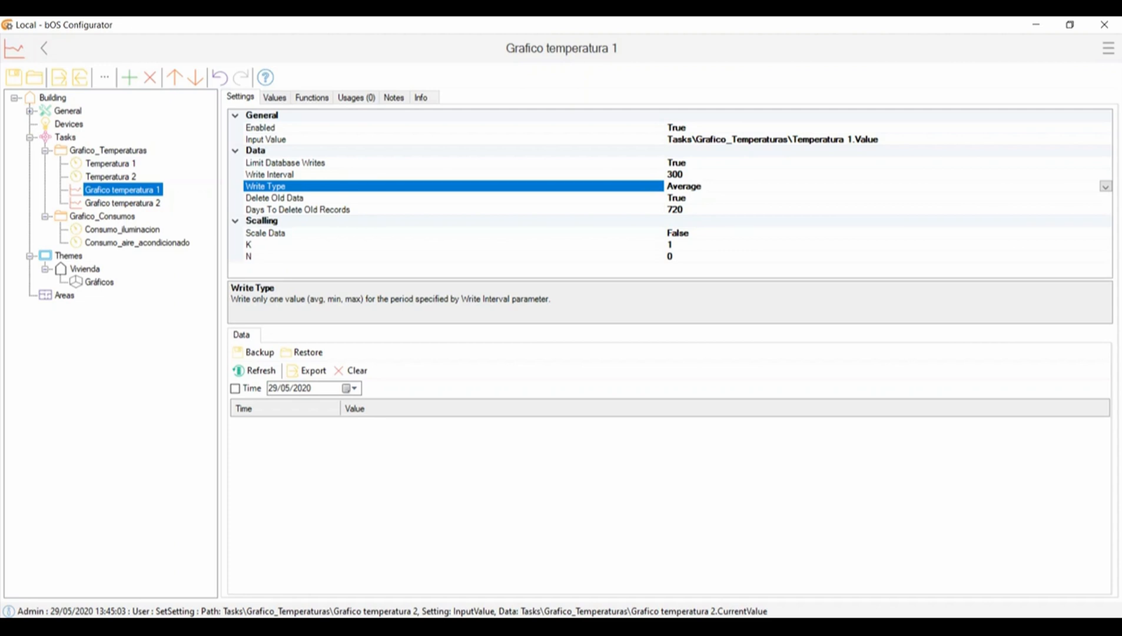
left_click(1106, 187)
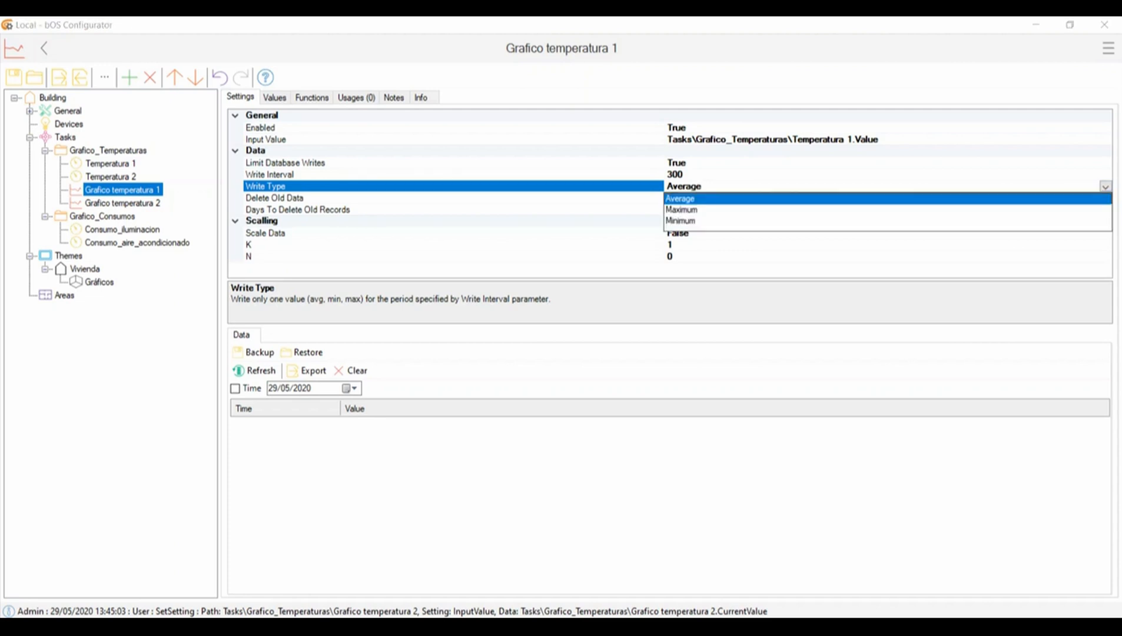
key("Escape")
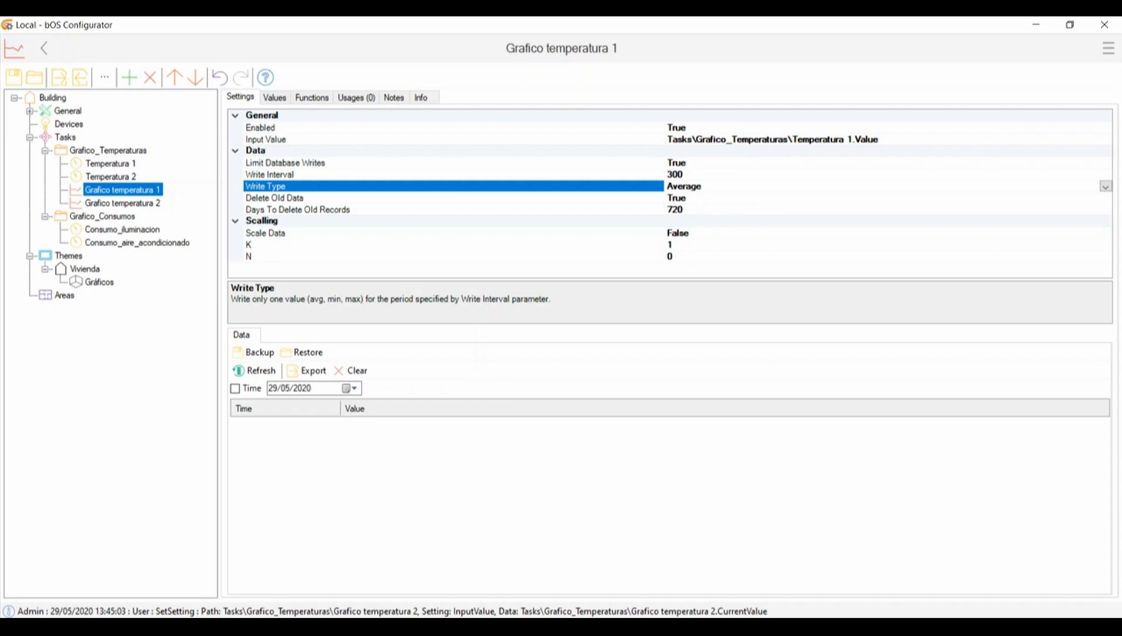
Examine the Delete Old Data and Days To Delete Old Records settings of Grafico temperatura 1 and review the Grafico temperatura 2 log.
left_click(687, 198)
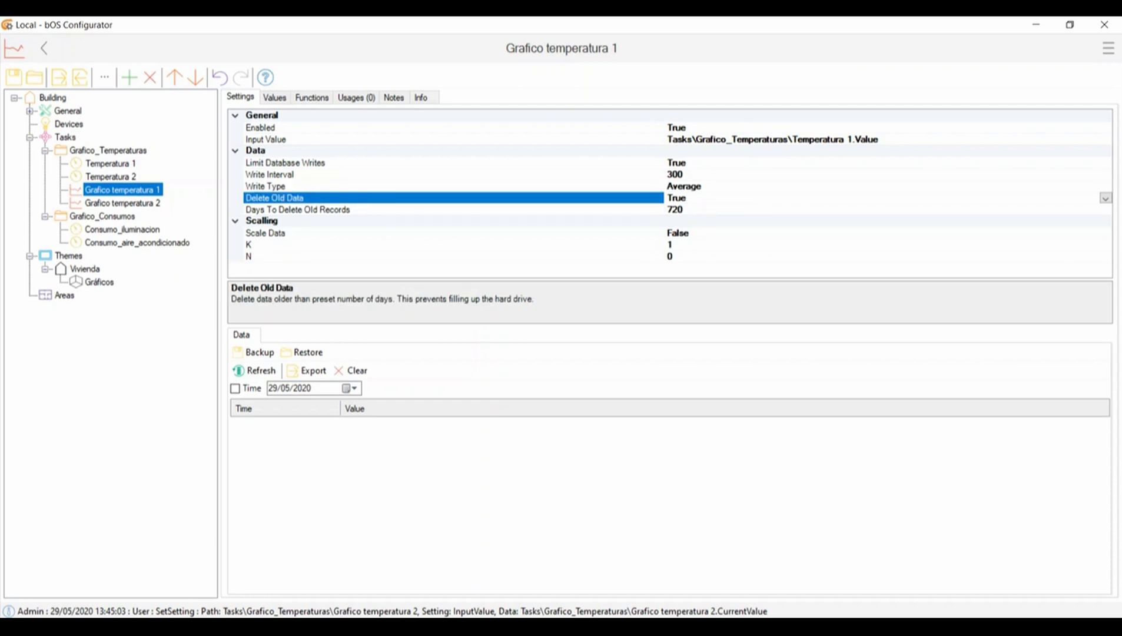
left_click(684, 210)
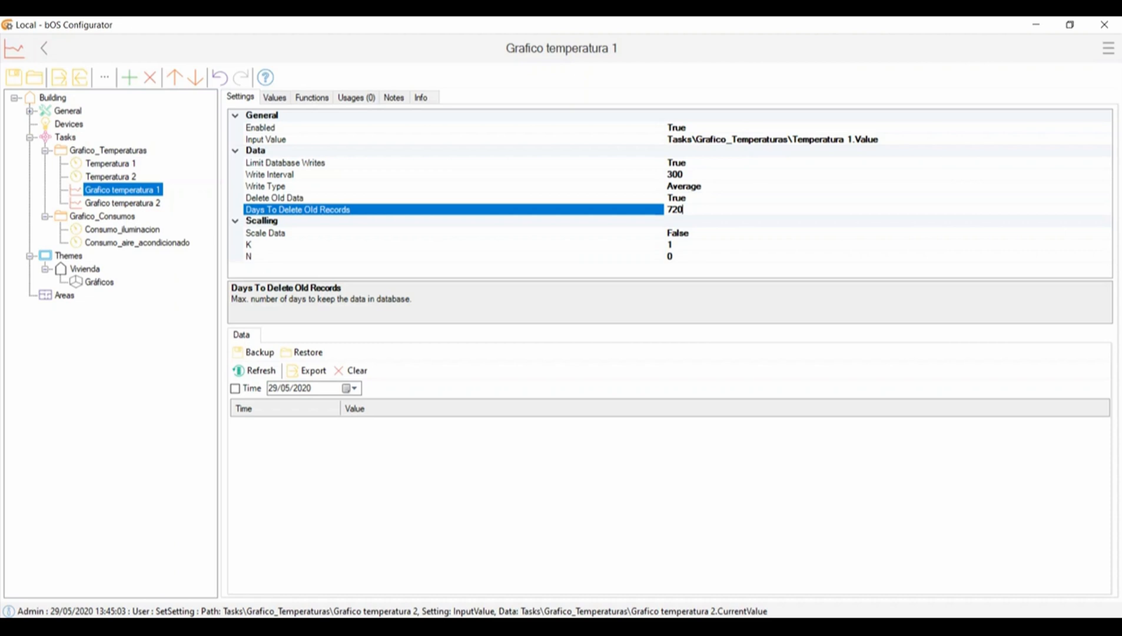
left_click(471, 471)
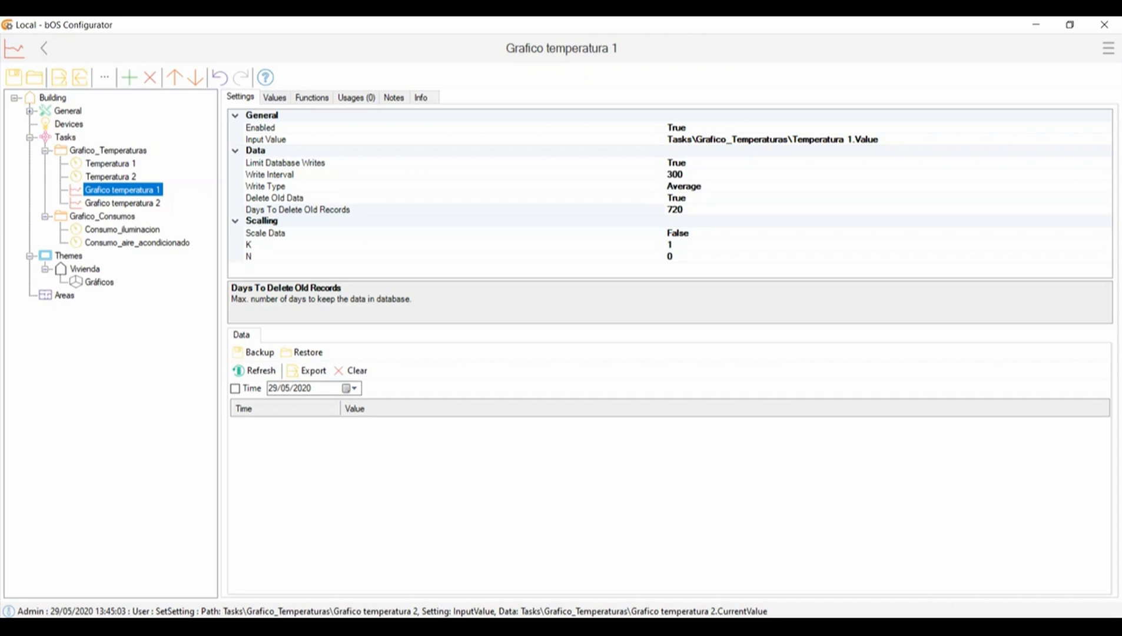
left_click(122, 203)
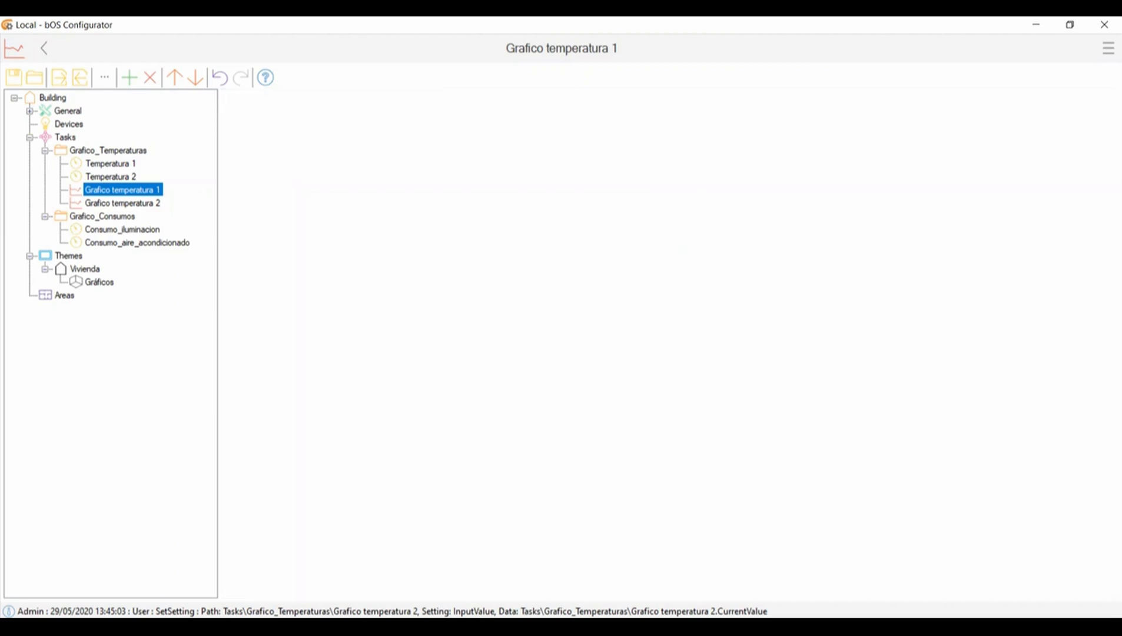
left_click(123, 190)
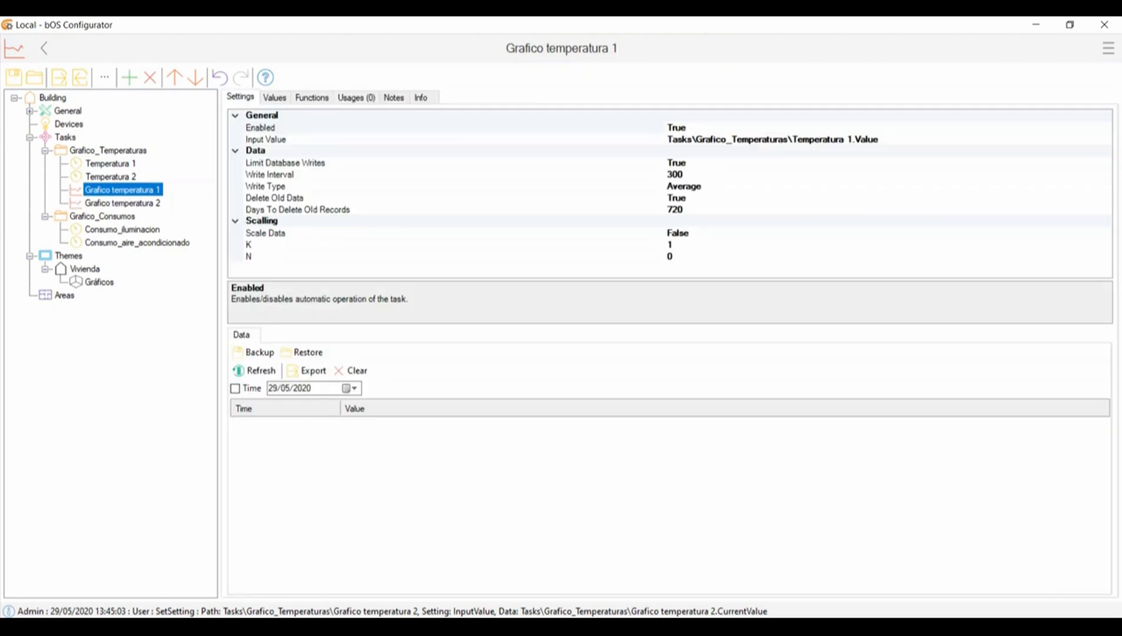
left_click(123, 203)
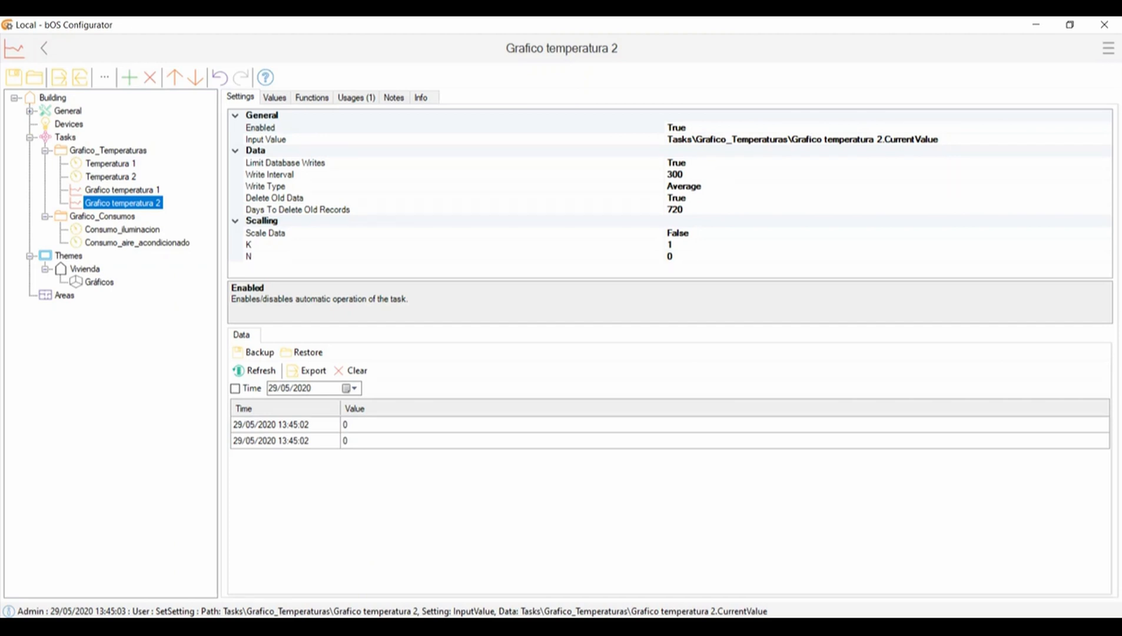
Add a Data Logger object control for Grafico temperatura 1 to the Gráficos panel of the Vivienda theme.
left_click(98, 282)
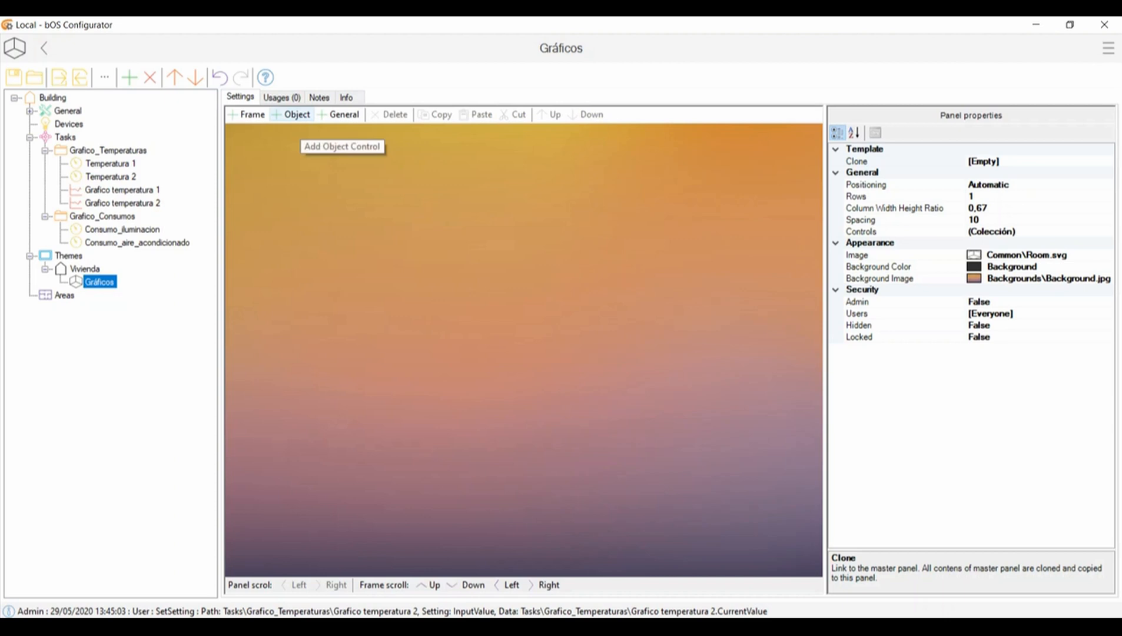
left_click(291, 114)
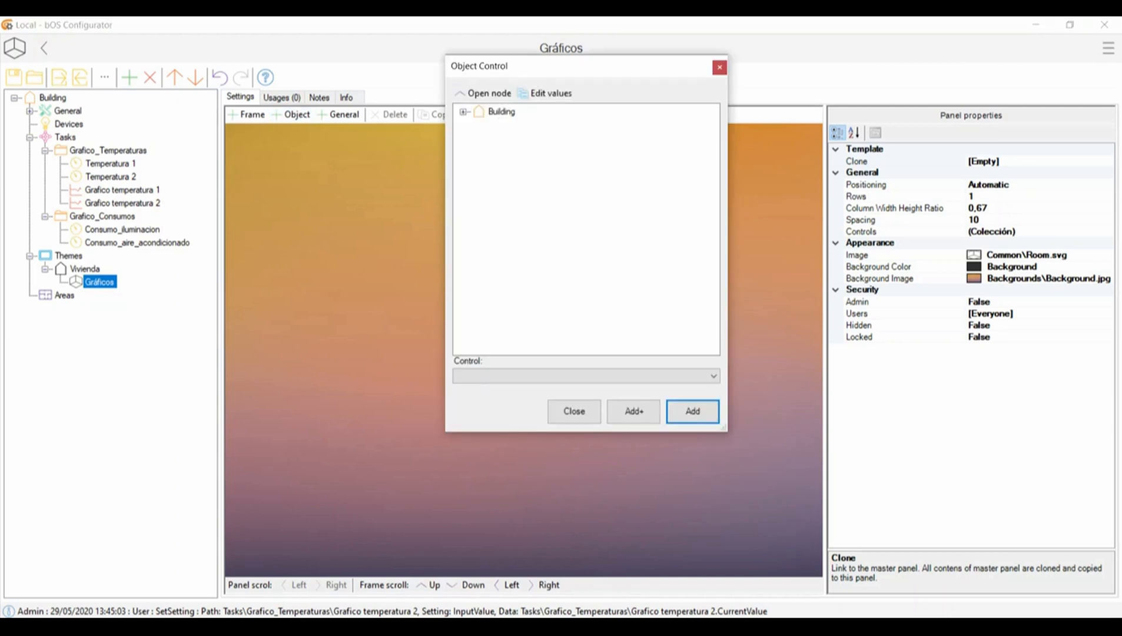
left_click(464, 112)
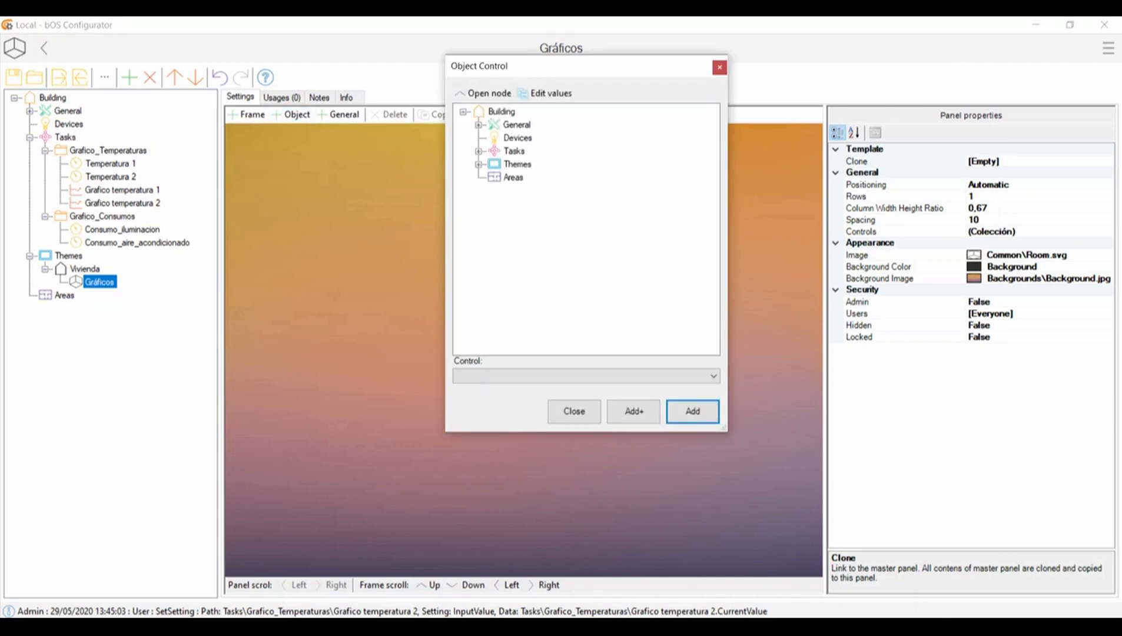
left_click(479, 152)
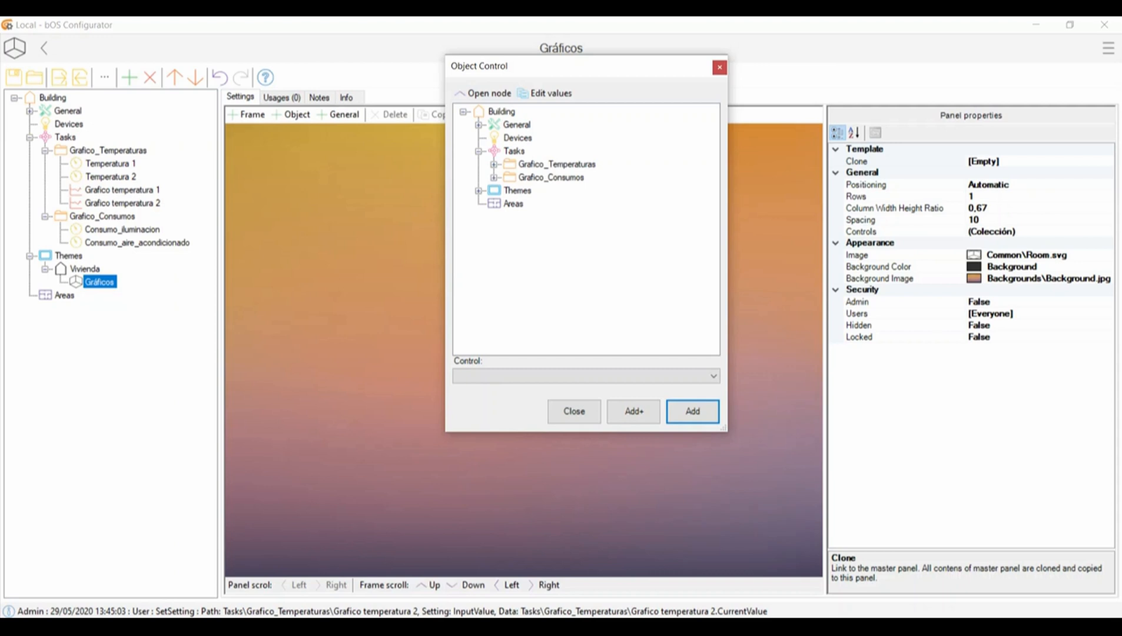
left_click(494, 165)
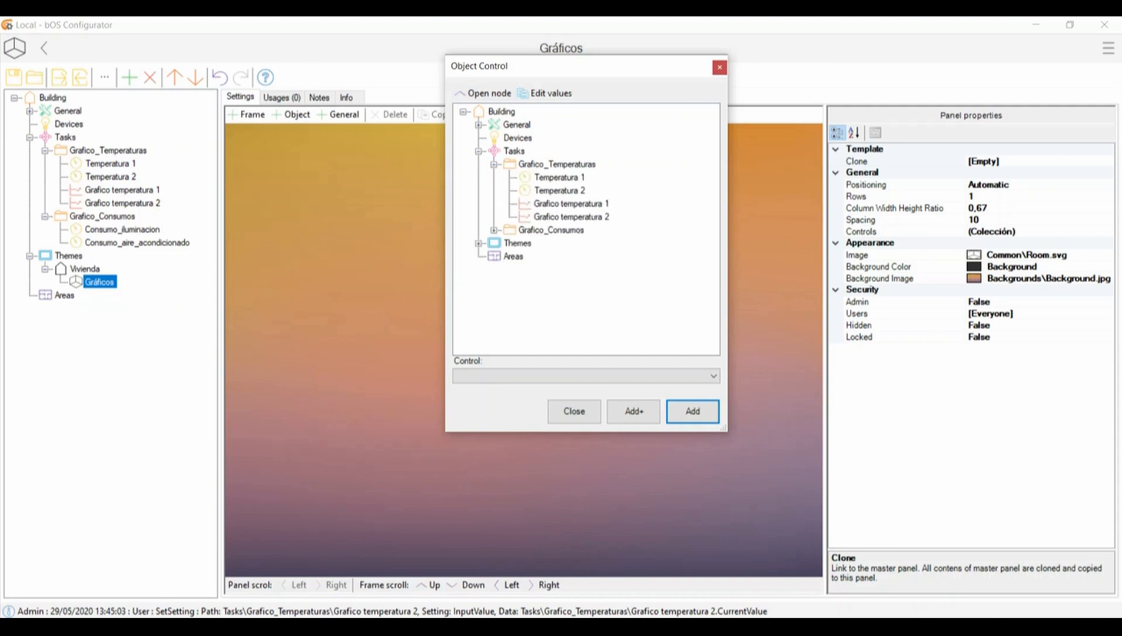
left_click(560, 177)
left_click(571, 203)
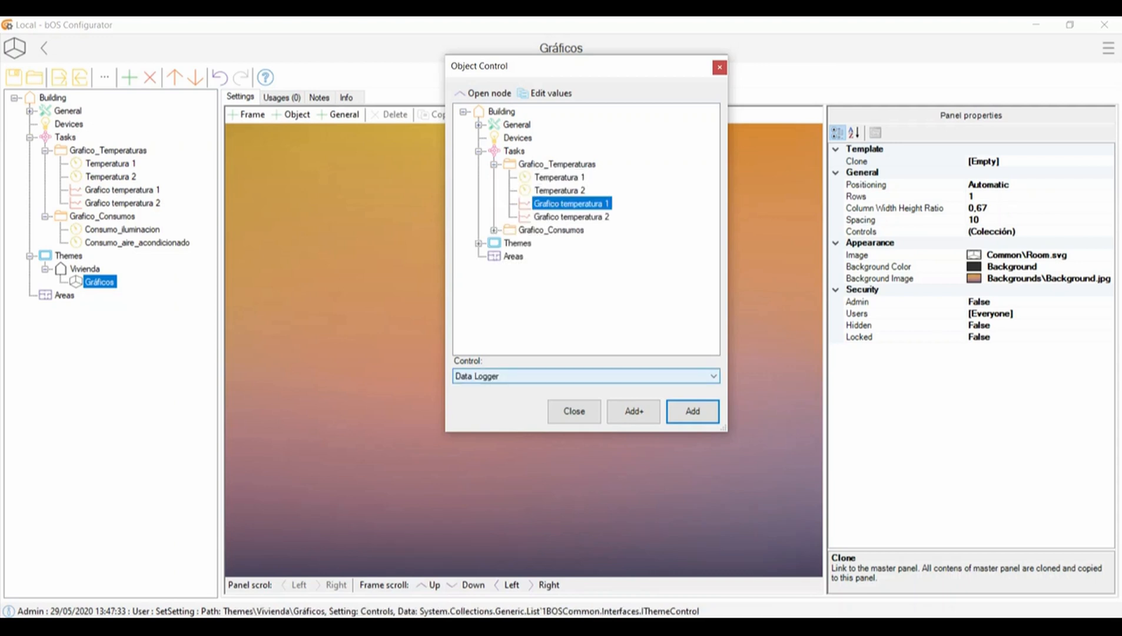
left_click(693, 411)
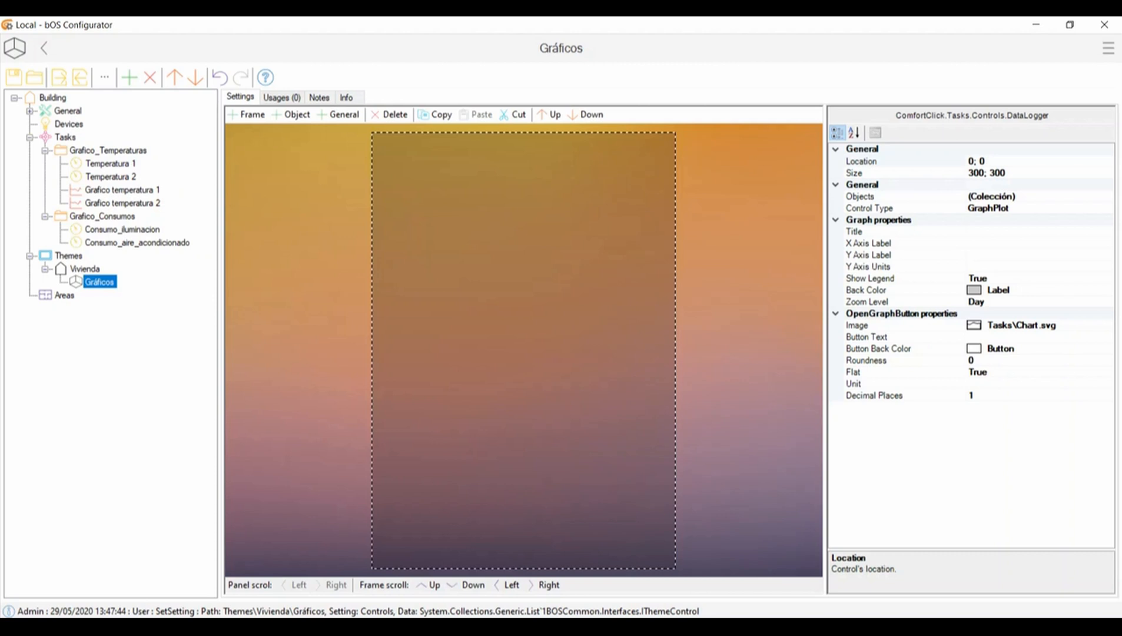
Add the Grafico temperatura 2 log to the Objects collection of the new data logger control.
left_click(1016, 197)
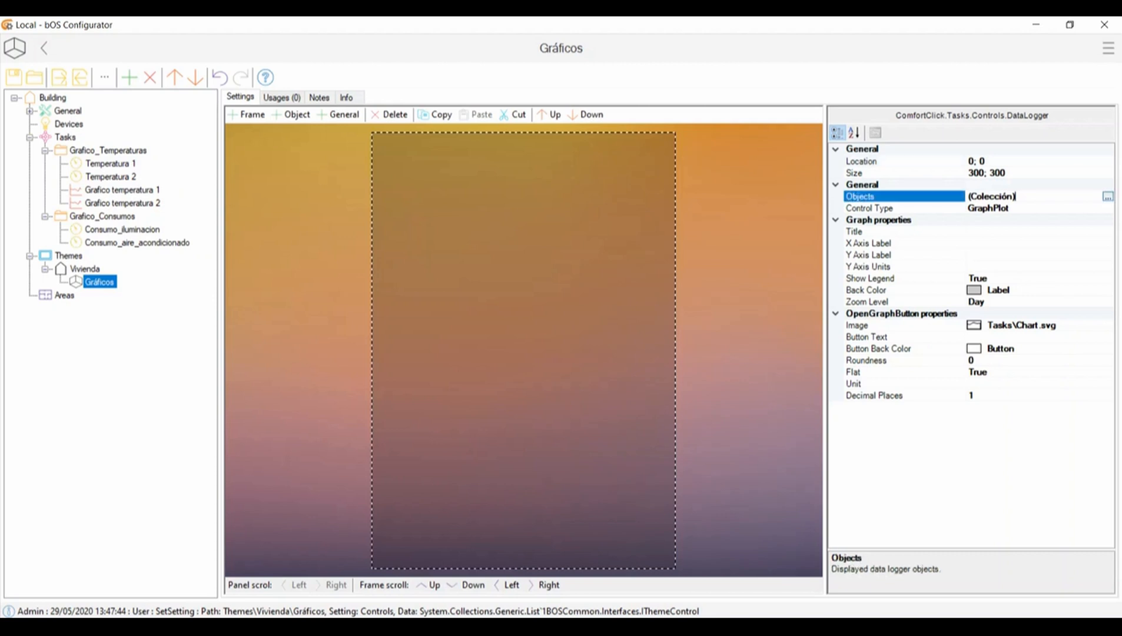
left_click(1108, 198)
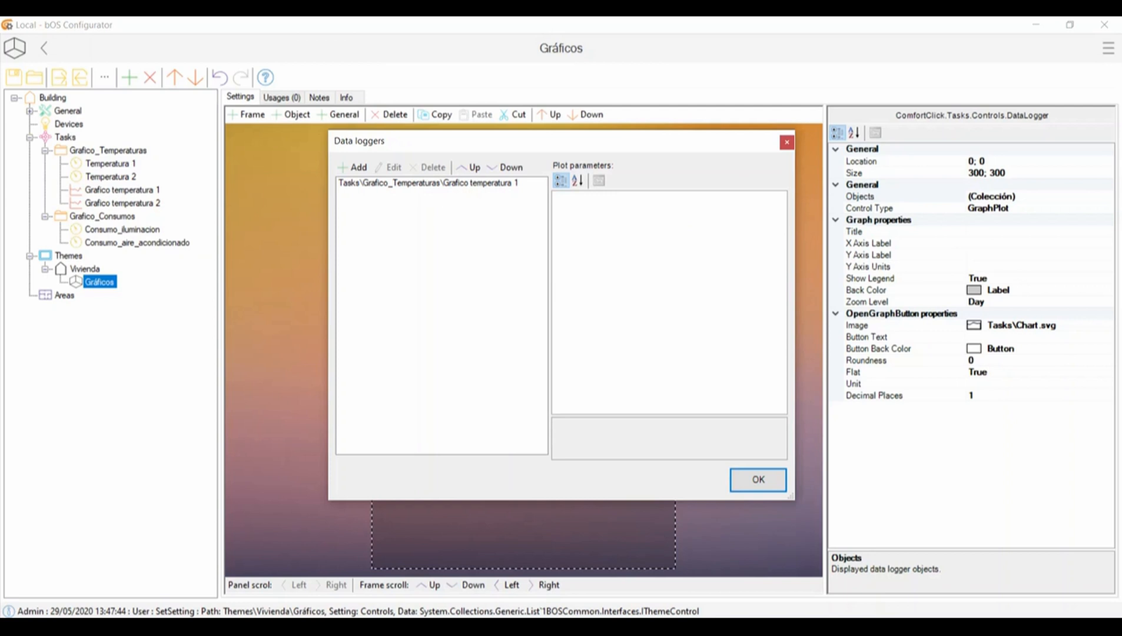
left_click(429, 184)
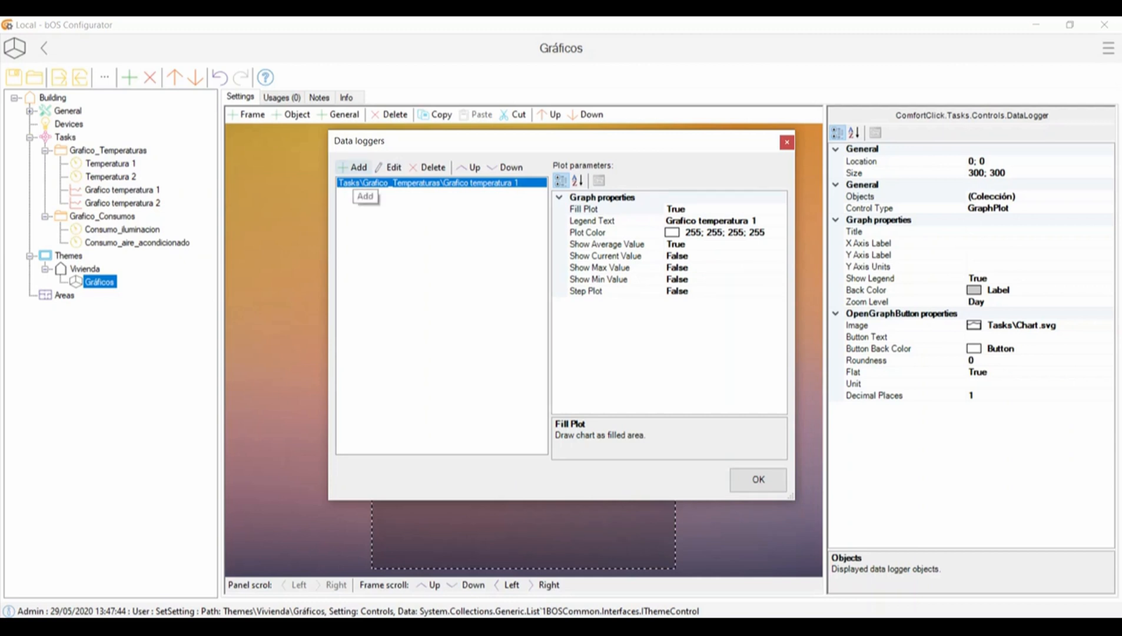
left_click(354, 167)
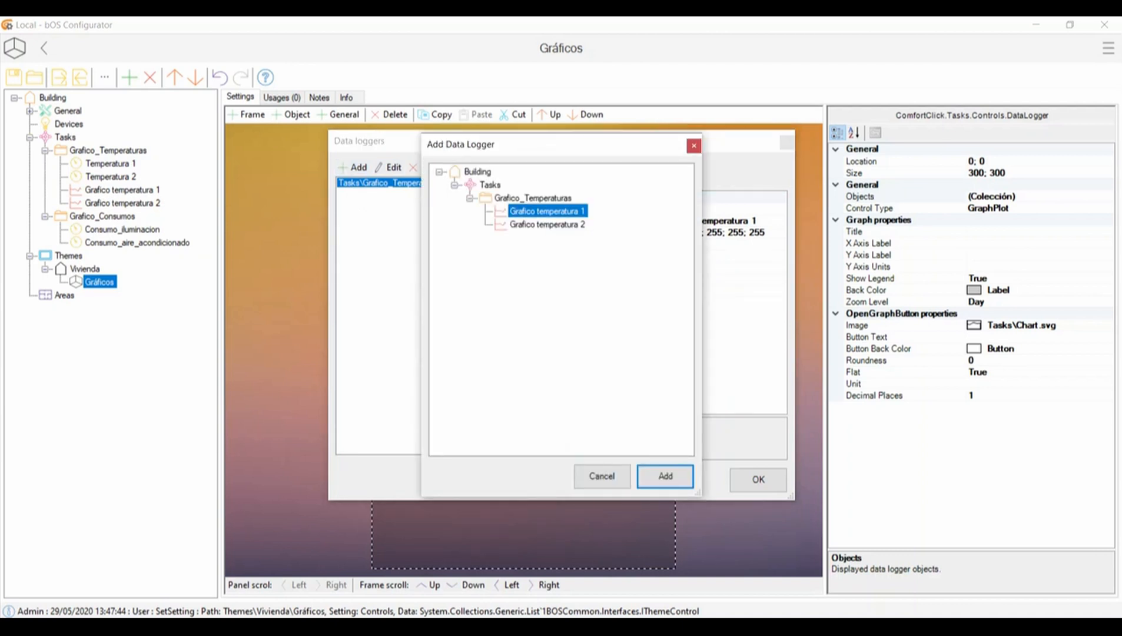
left_click(548, 225)
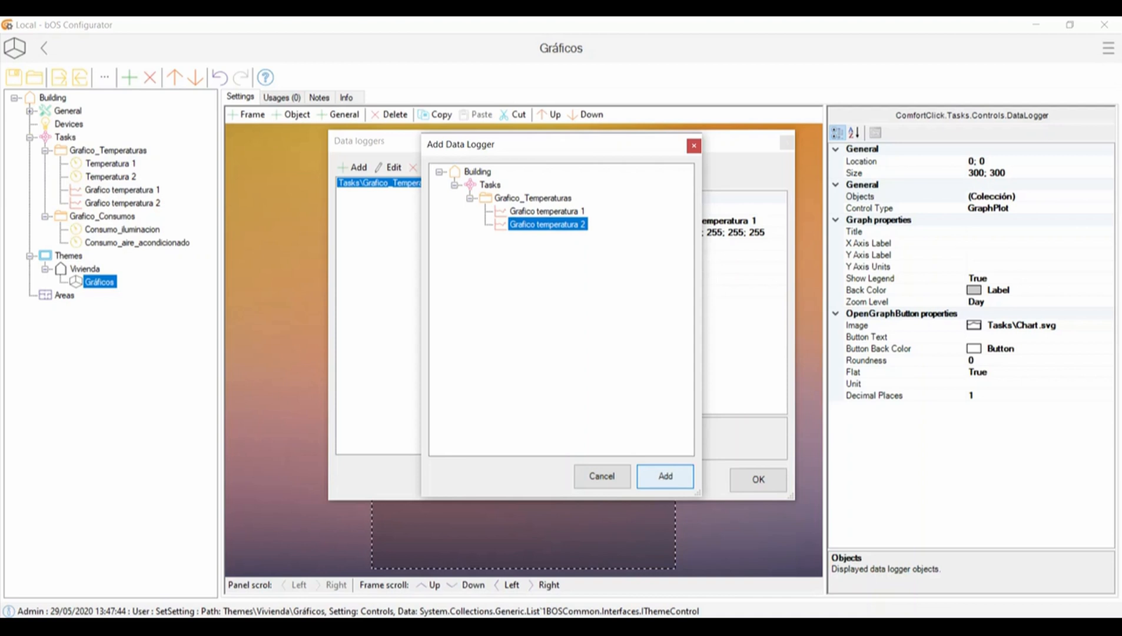
left_click(665, 476)
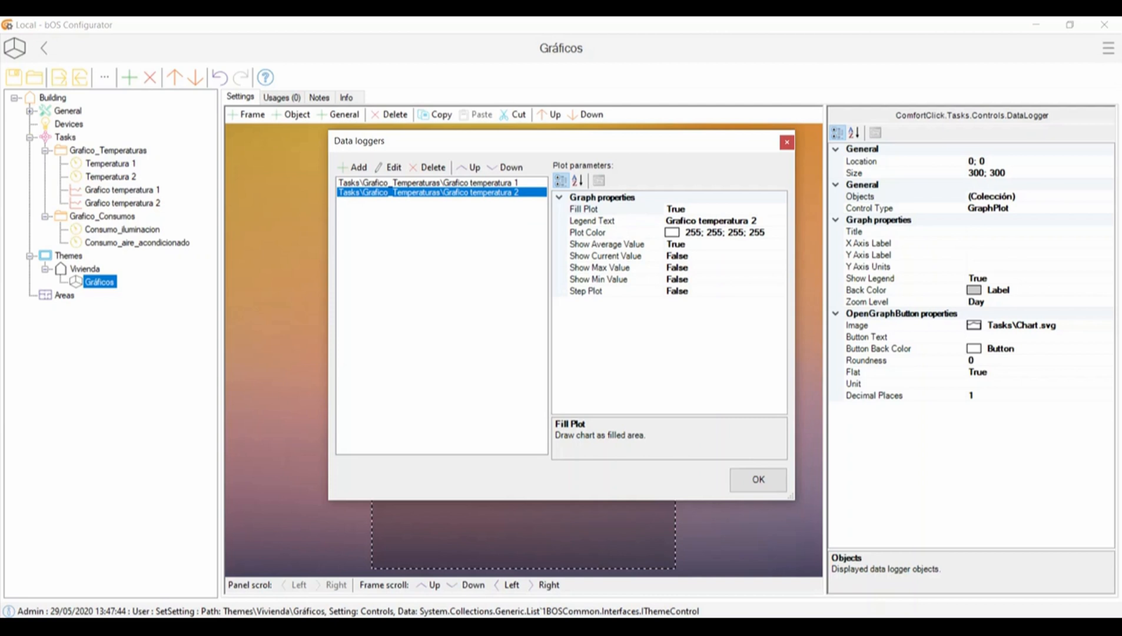
Set the plot color of the Grafico temperatura 1 data logger to the predefined Lamp color.
left_click(429, 183)
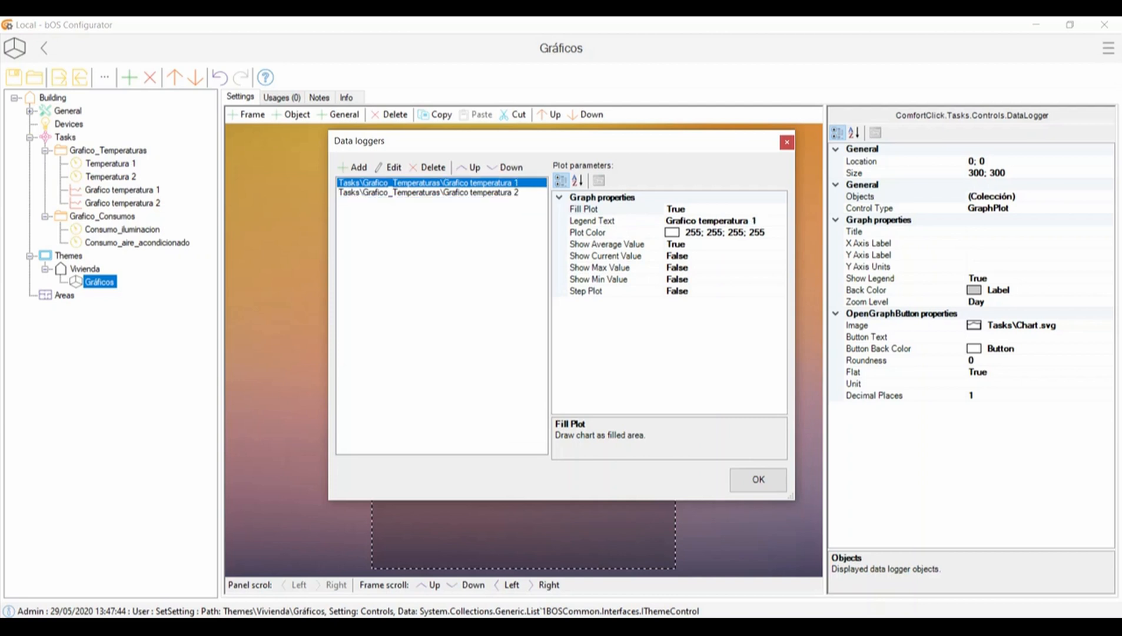
left_click(428, 192)
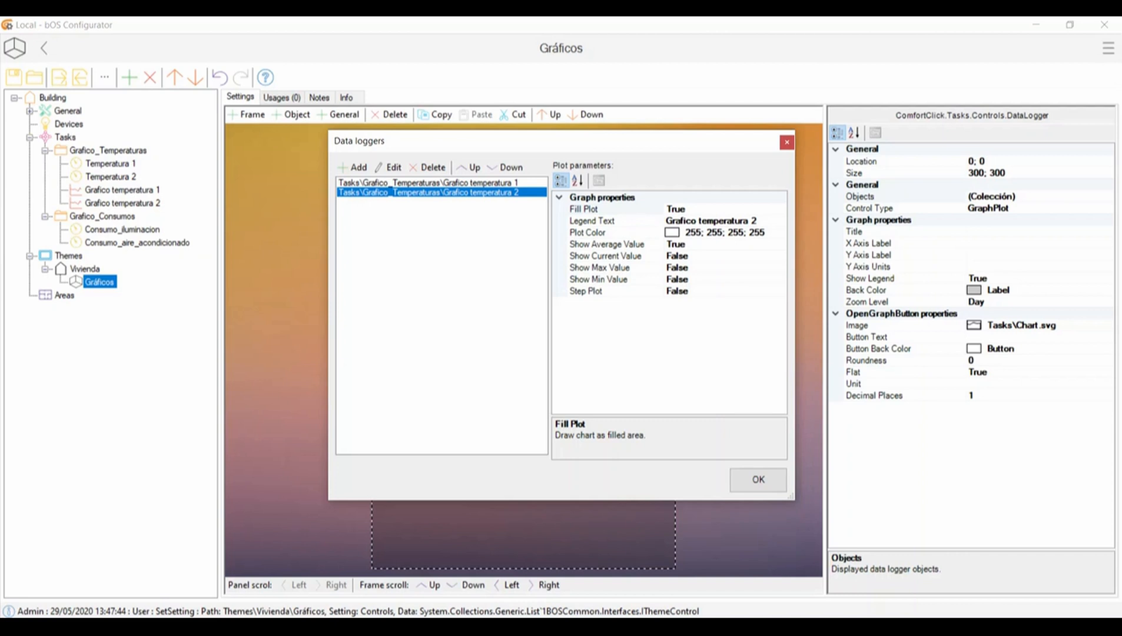
left_click(429, 182)
left_click(724, 232)
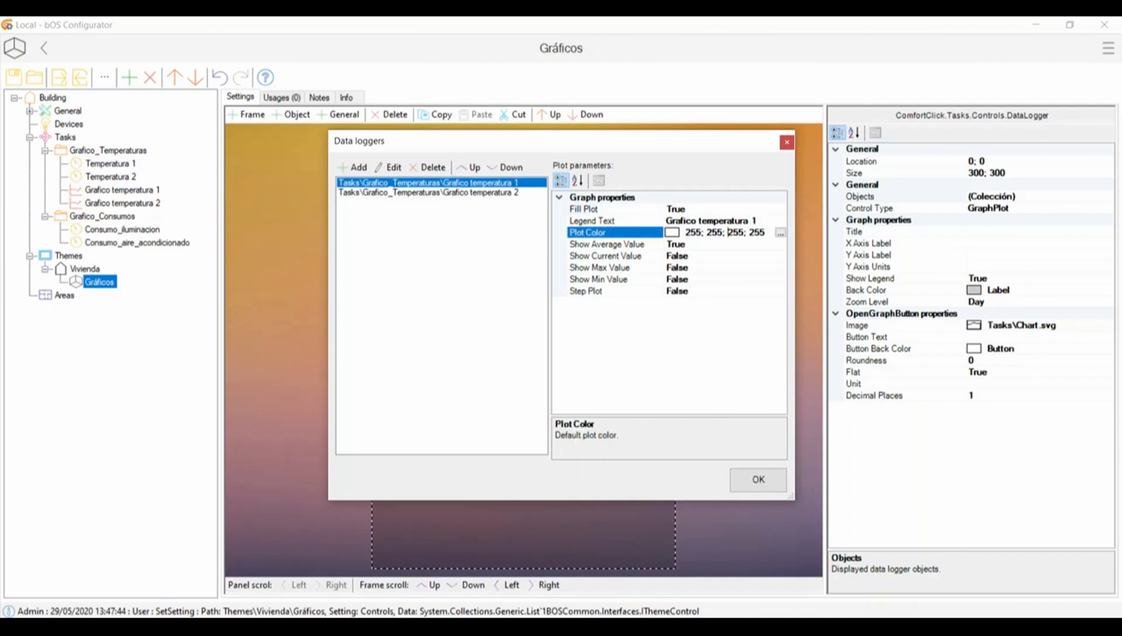
left_click(781, 232)
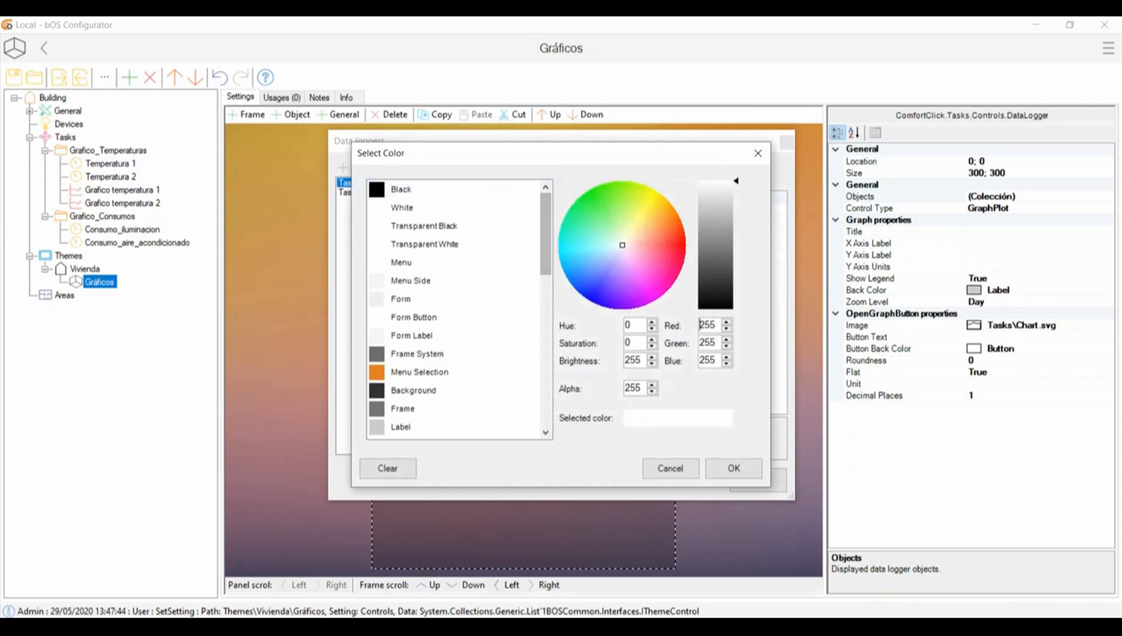
scroll(460, 309, "down", 7)
scroll(459, 309, "up", 3)
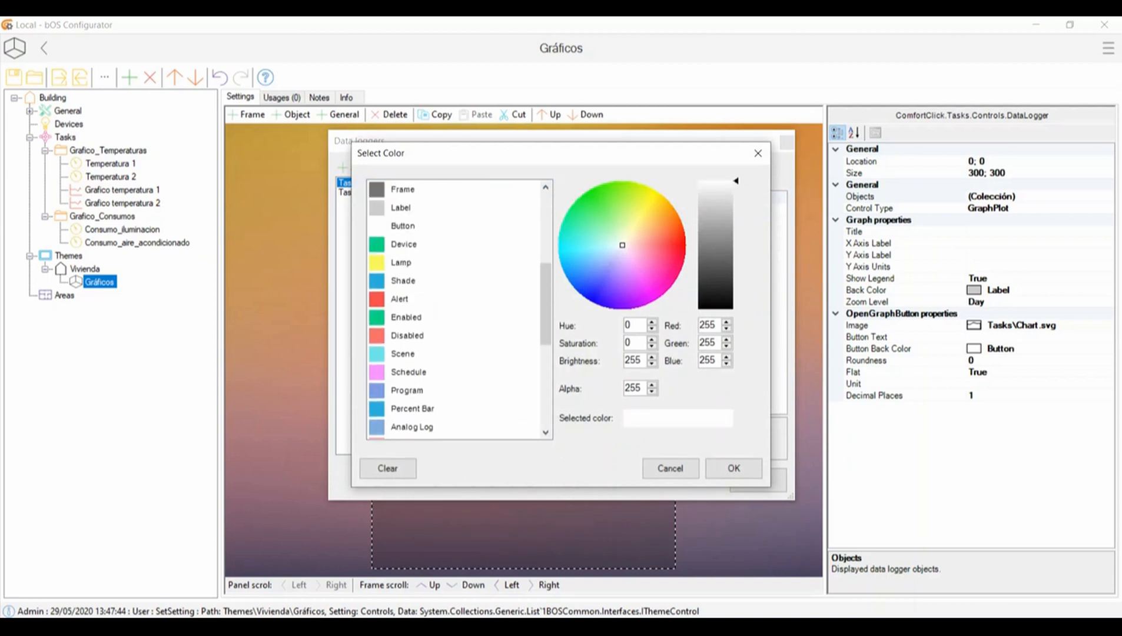
double_click(402, 263)
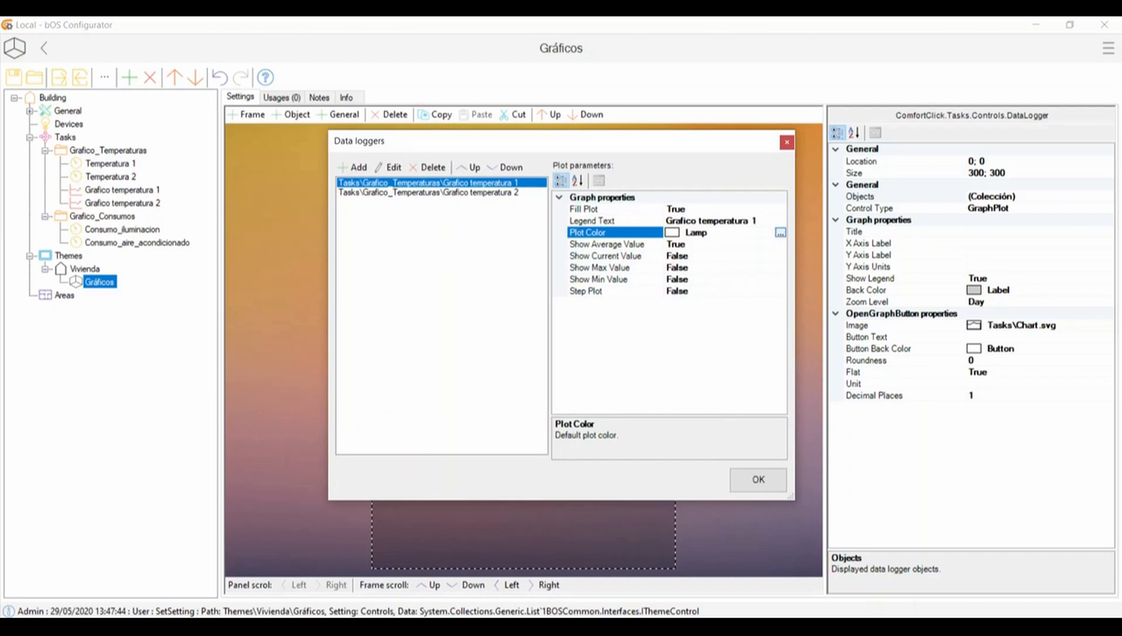
left_click(780, 233)
key("Escape")
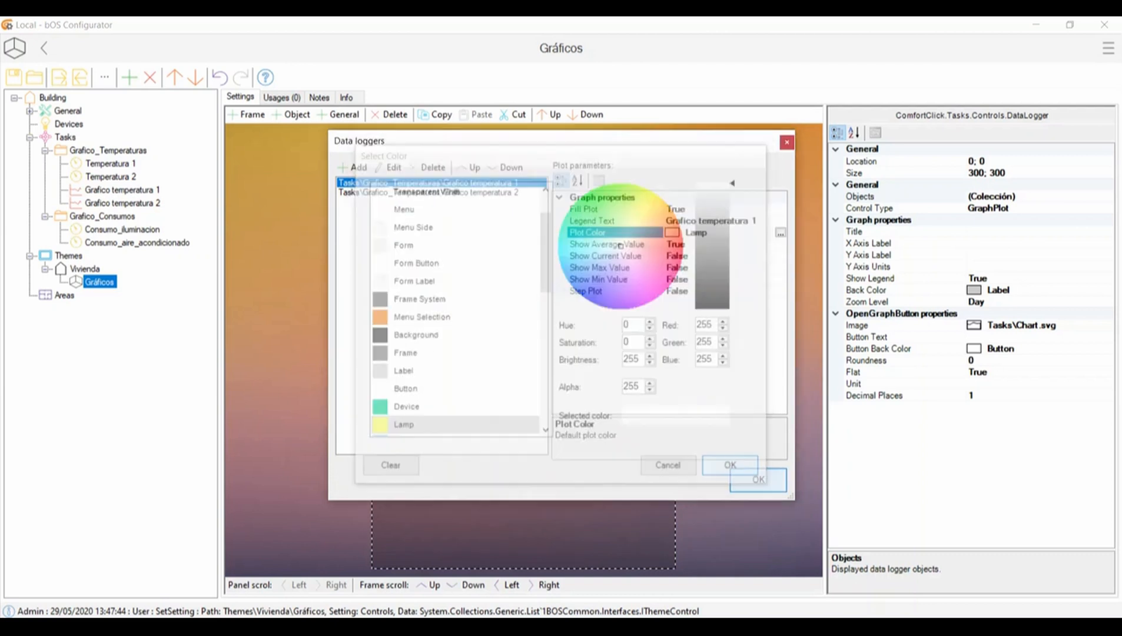
left_click(697, 245)
left_click(697, 232)
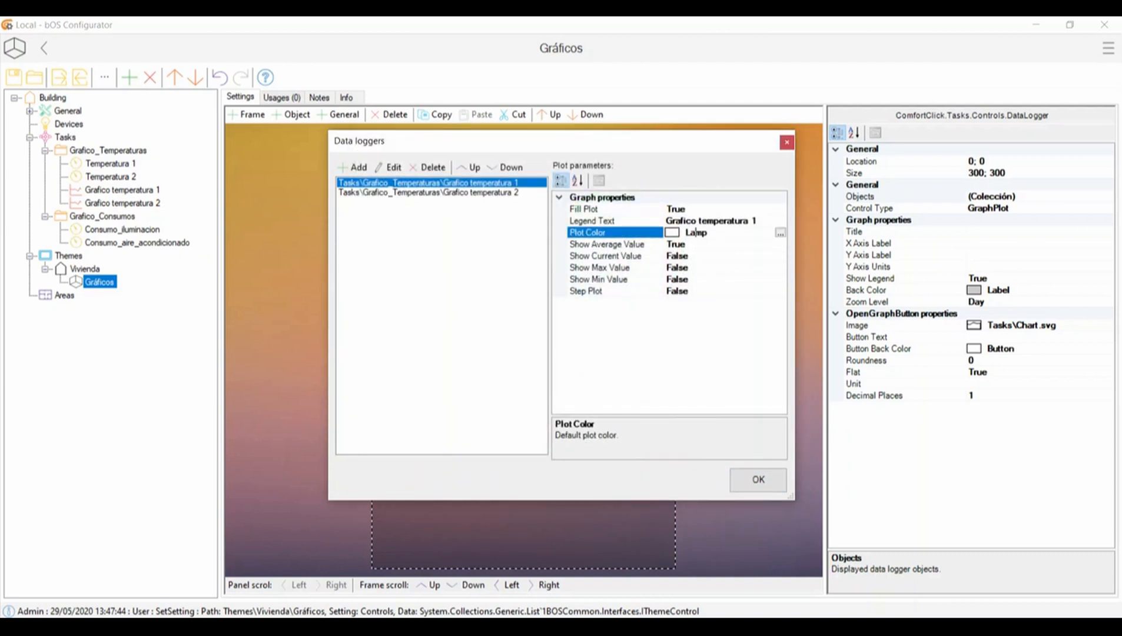
left_click(429, 193)
left_click(429, 183)
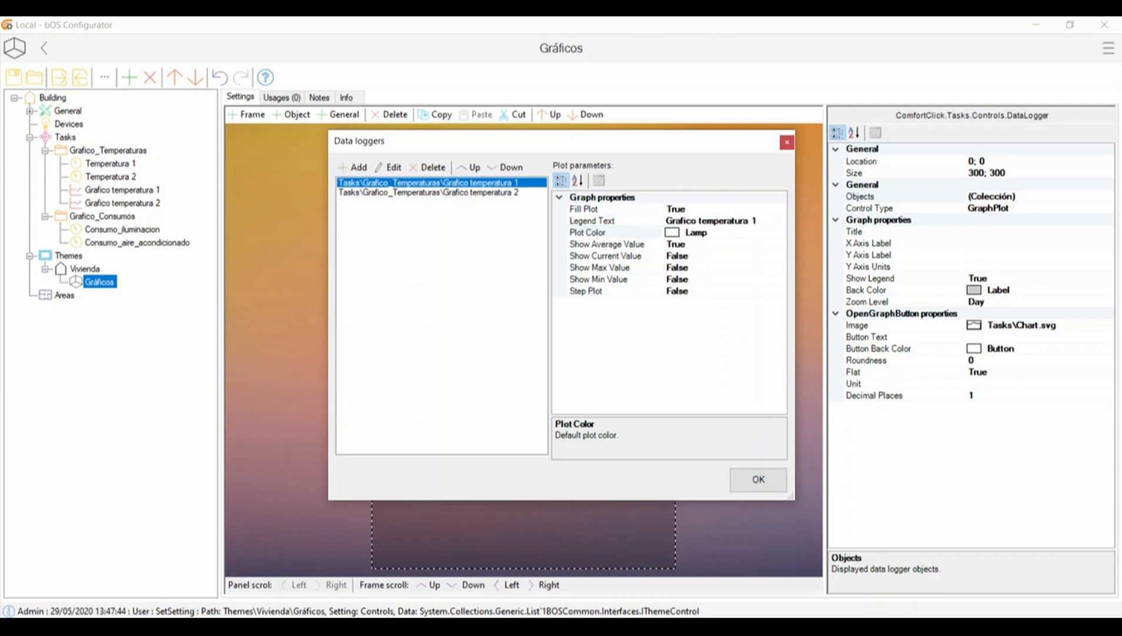
Set the plot color of the Grafico temperatura 2 data logger to the predefined Alert color.
left_click(429, 193)
left_click(587, 232)
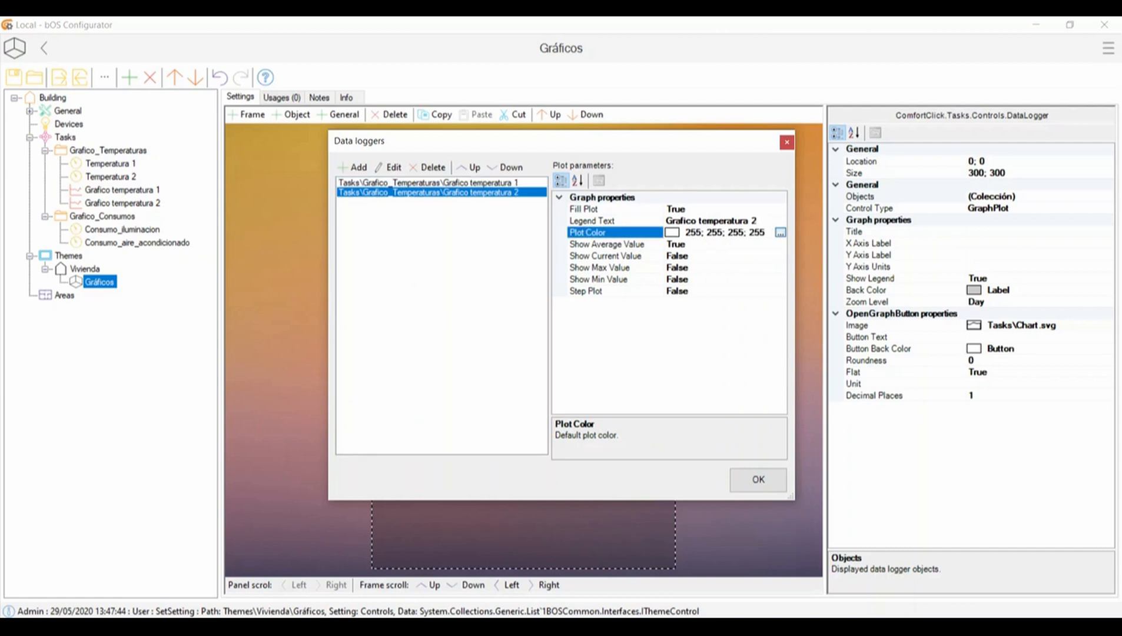
left_click(781, 232)
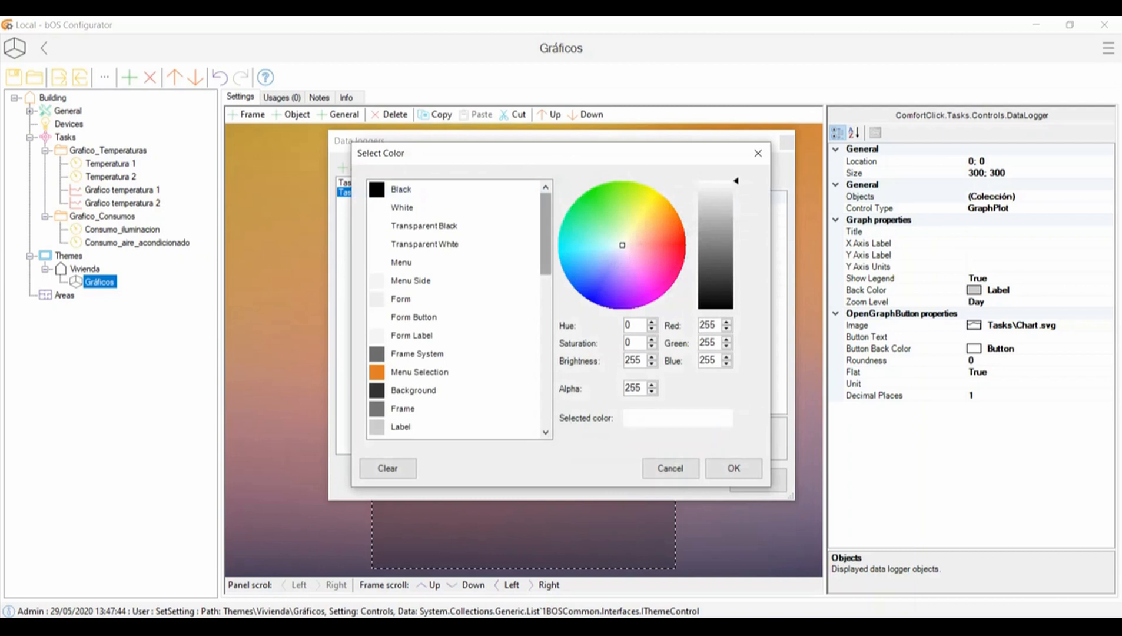
left_click_drag(546, 235, 546, 279)
double_click(407, 372)
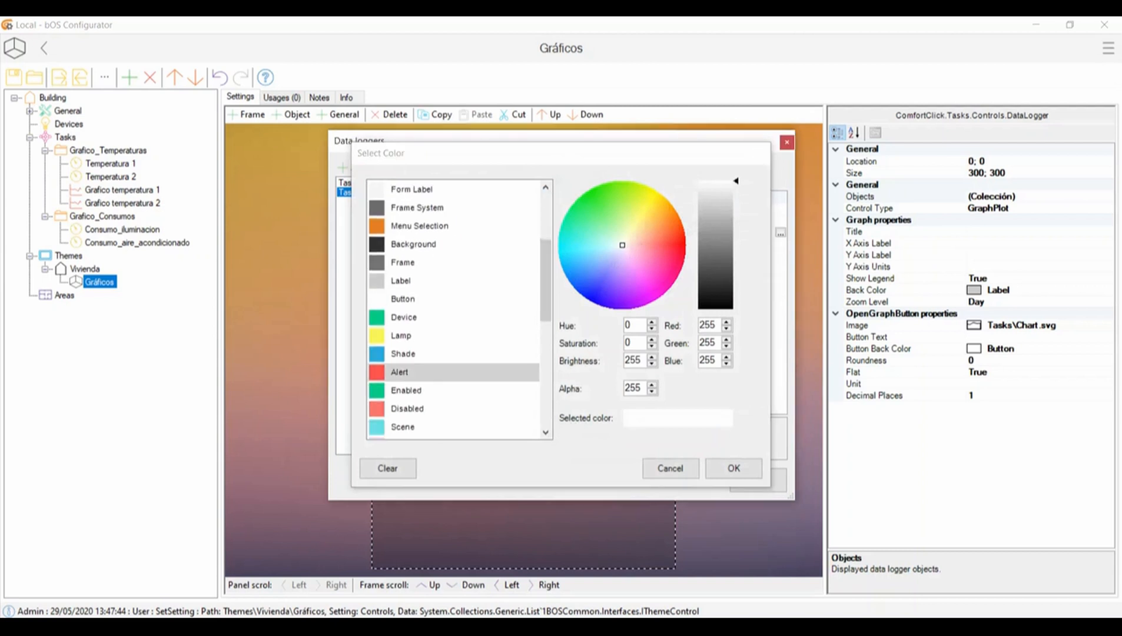
left_click(707, 279)
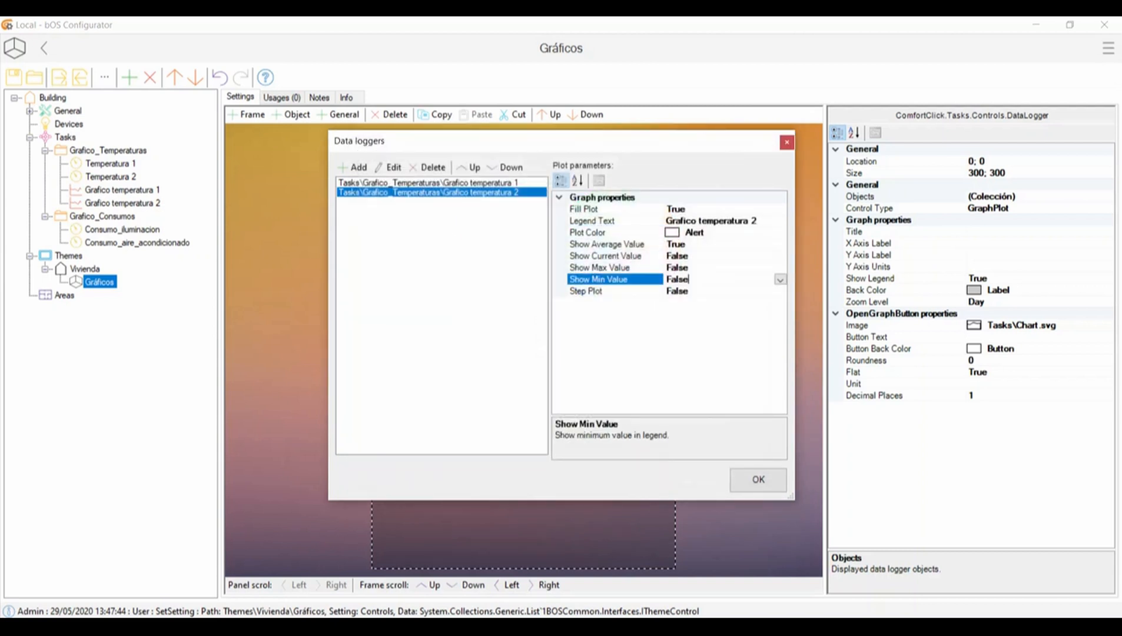
Switch Fill Plot for the Grafico temperatura 2 data logger to False and back to True.
left_click(428, 183)
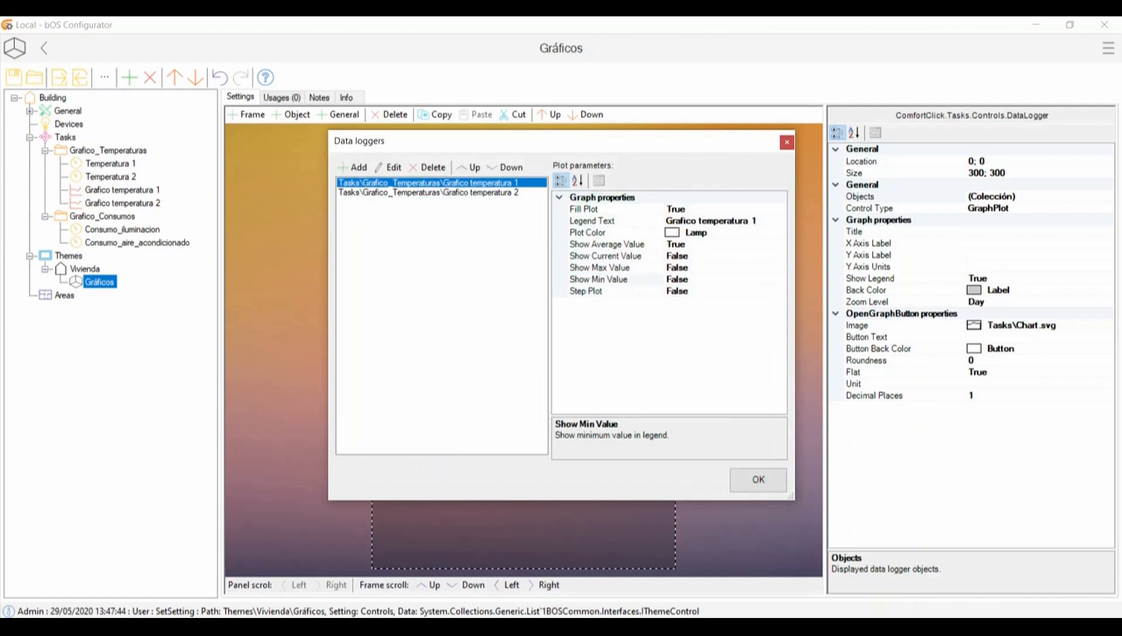
left_click(429, 192)
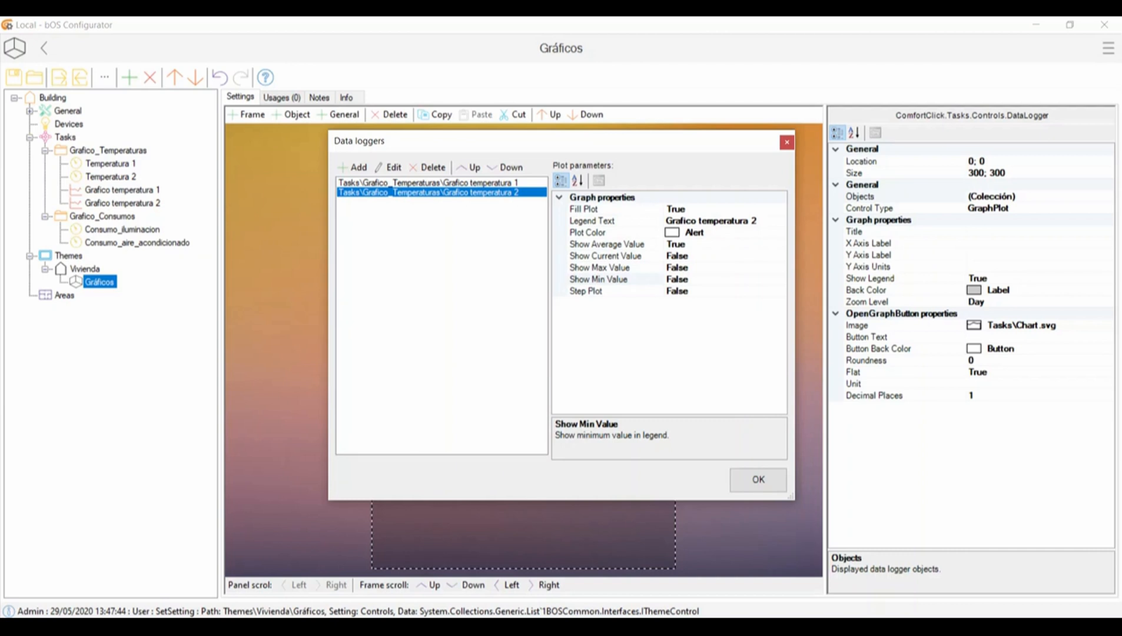
left_click(688, 209)
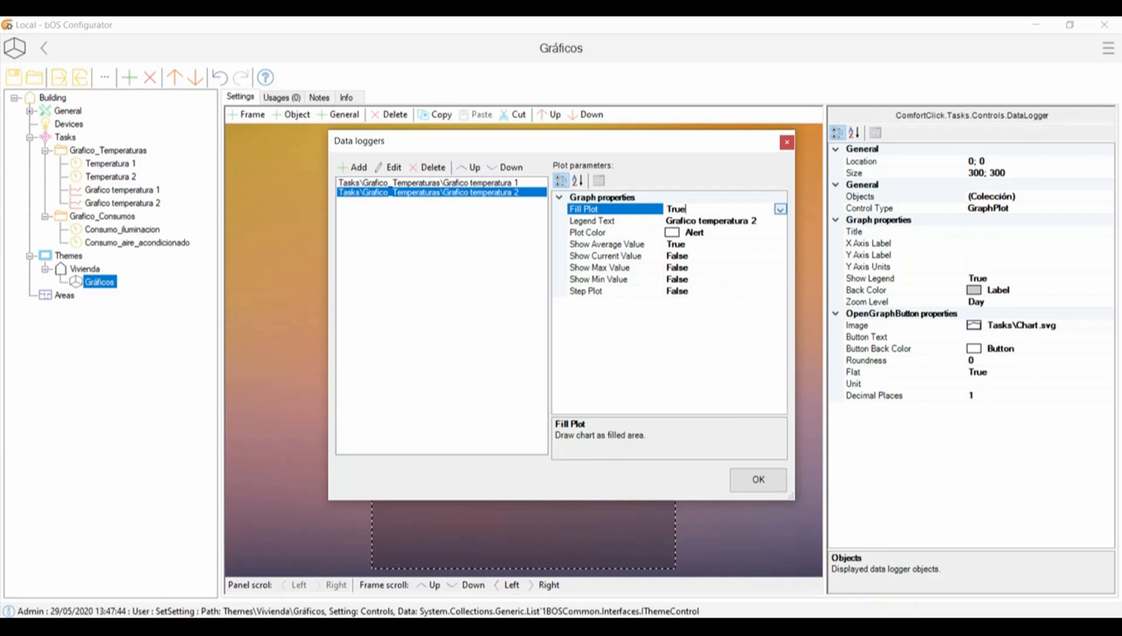
left_click(780, 209)
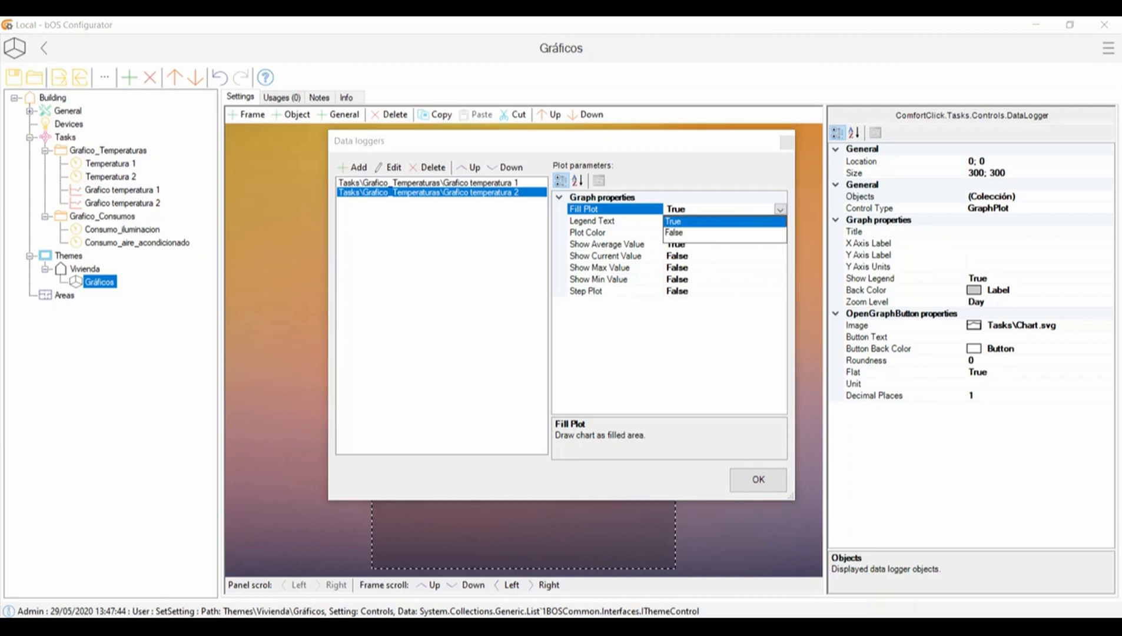
left_click(675, 233)
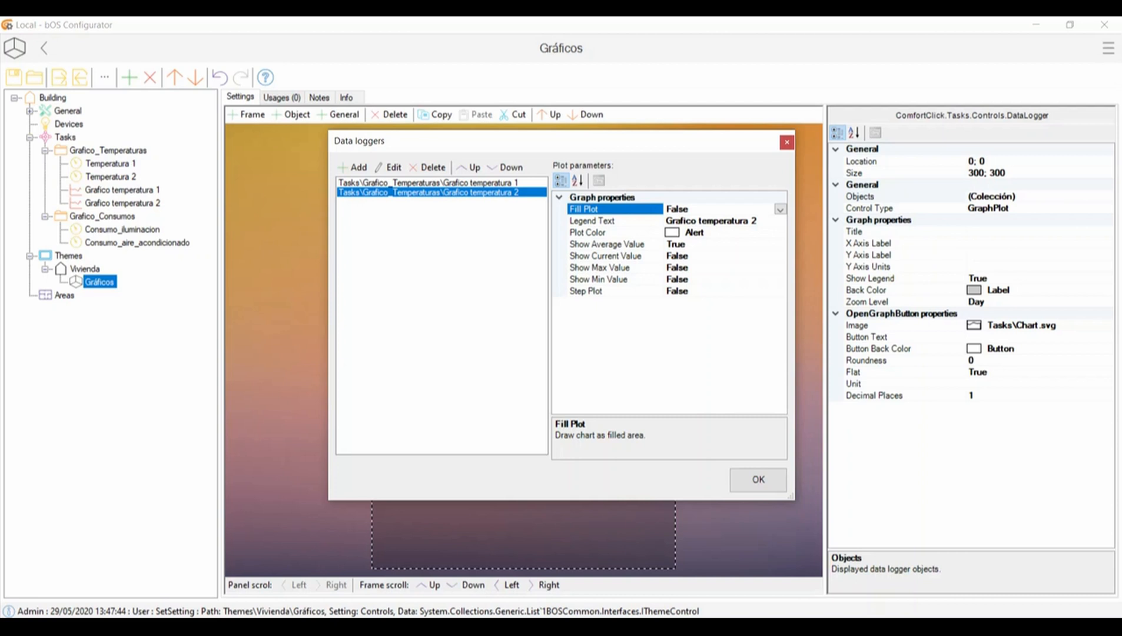
left_click(780, 209)
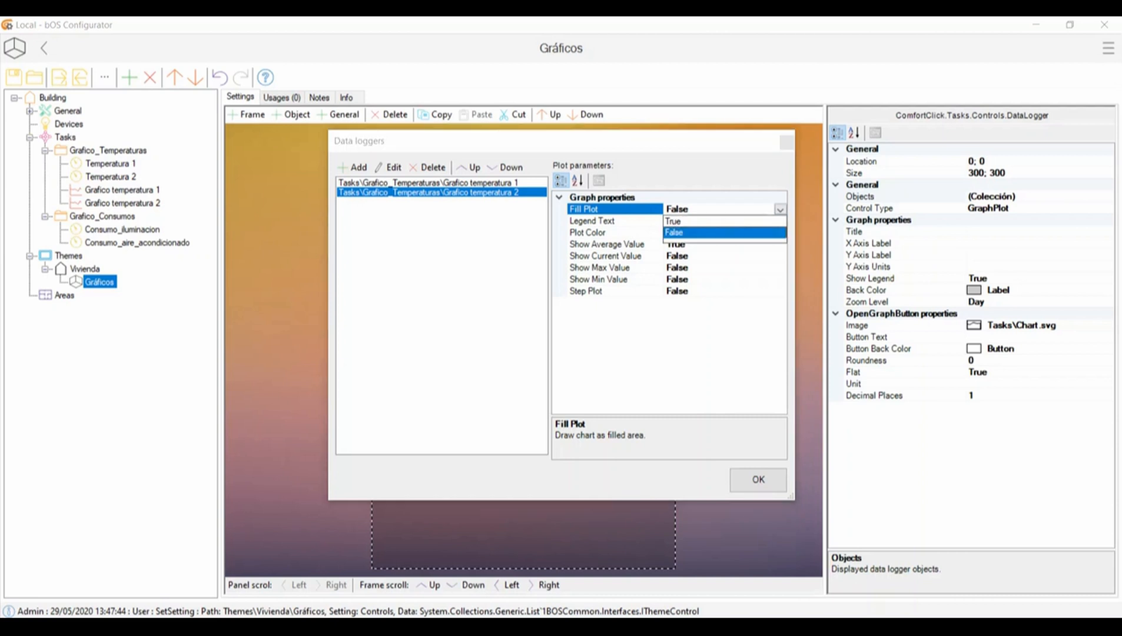
left_click(675, 221)
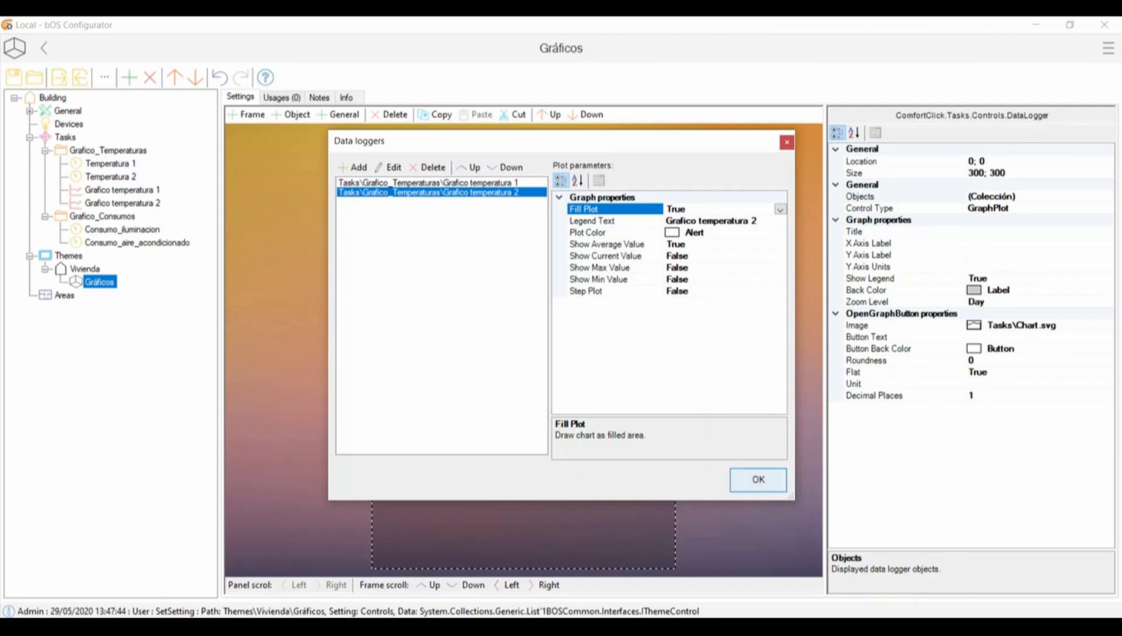
Accept the temperature data logger settings and return to bOS Configurator from the example graph in GRAFICOS.pdf.
left_click(758, 479)
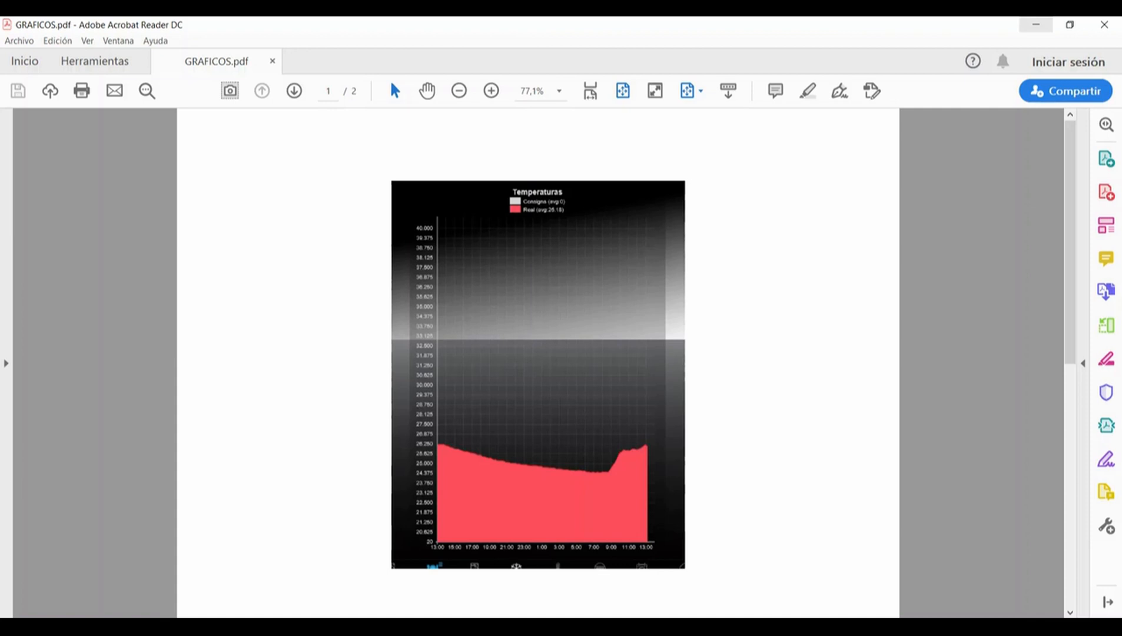
left_click(1036, 25)
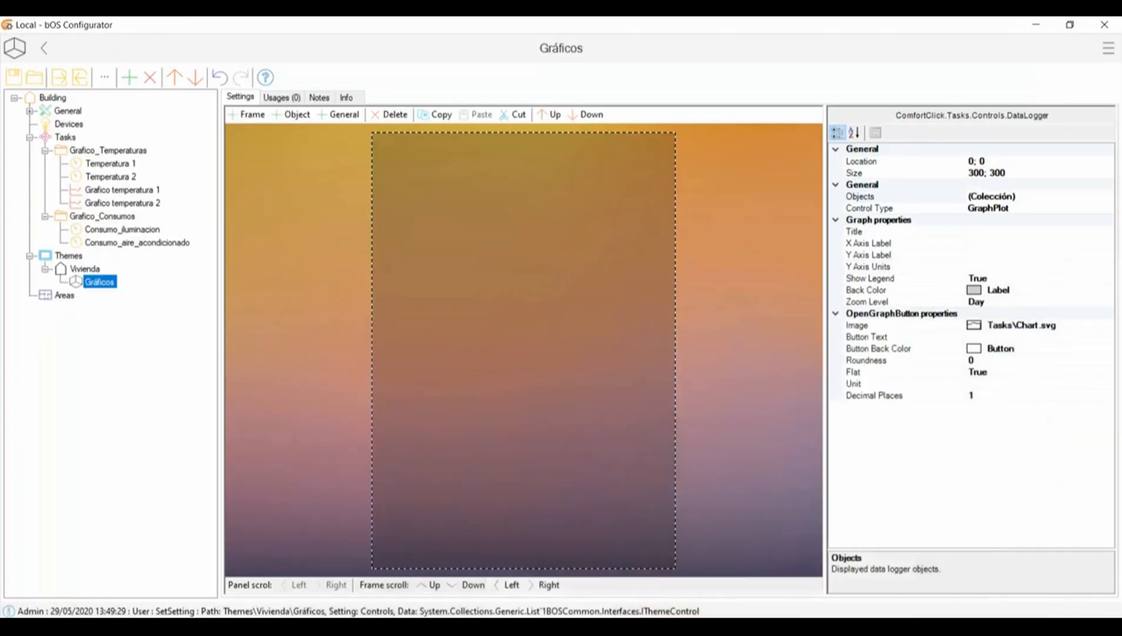
Add a Counter Log named Consumo iluminacion to the Grafico_Consumos folder, ready to add another task.
left_click(102, 216)
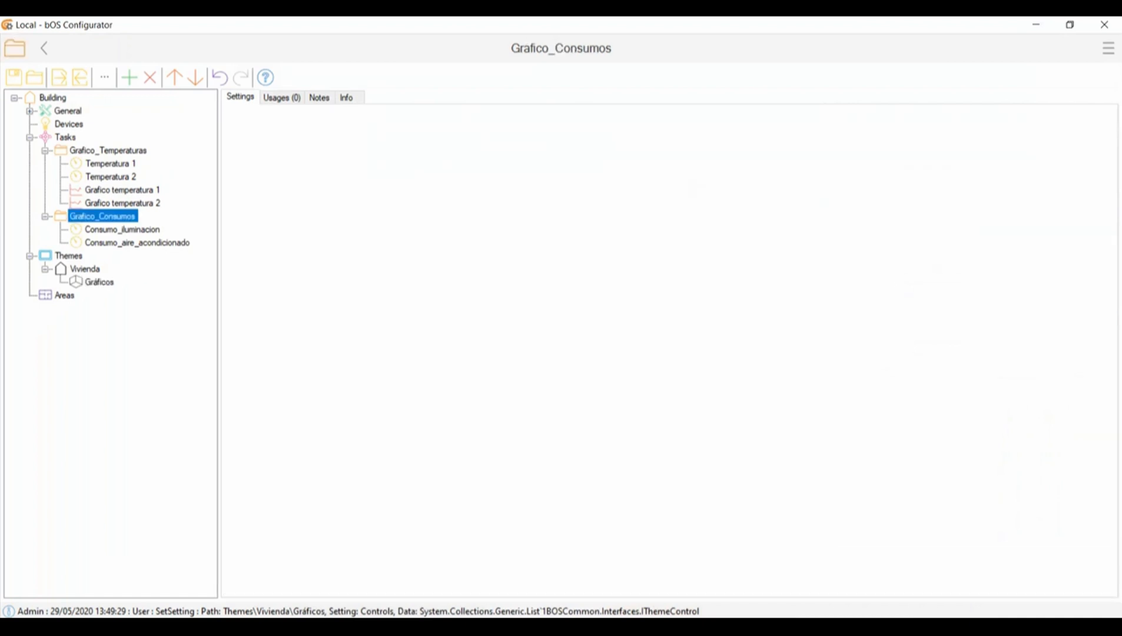
left_click(129, 77)
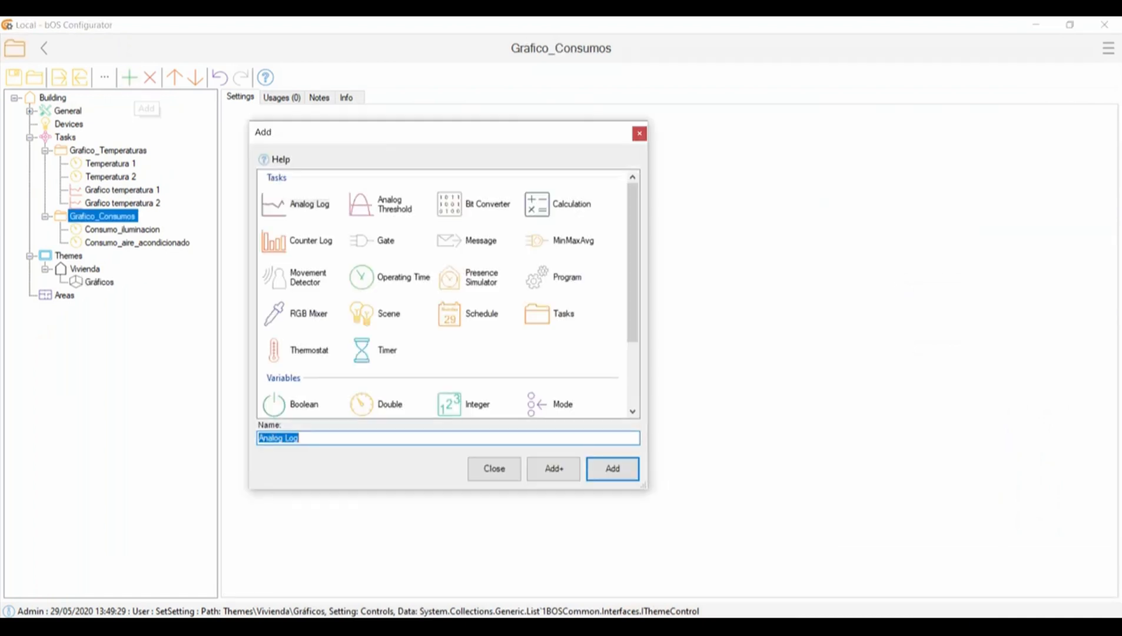
left_click(297, 241)
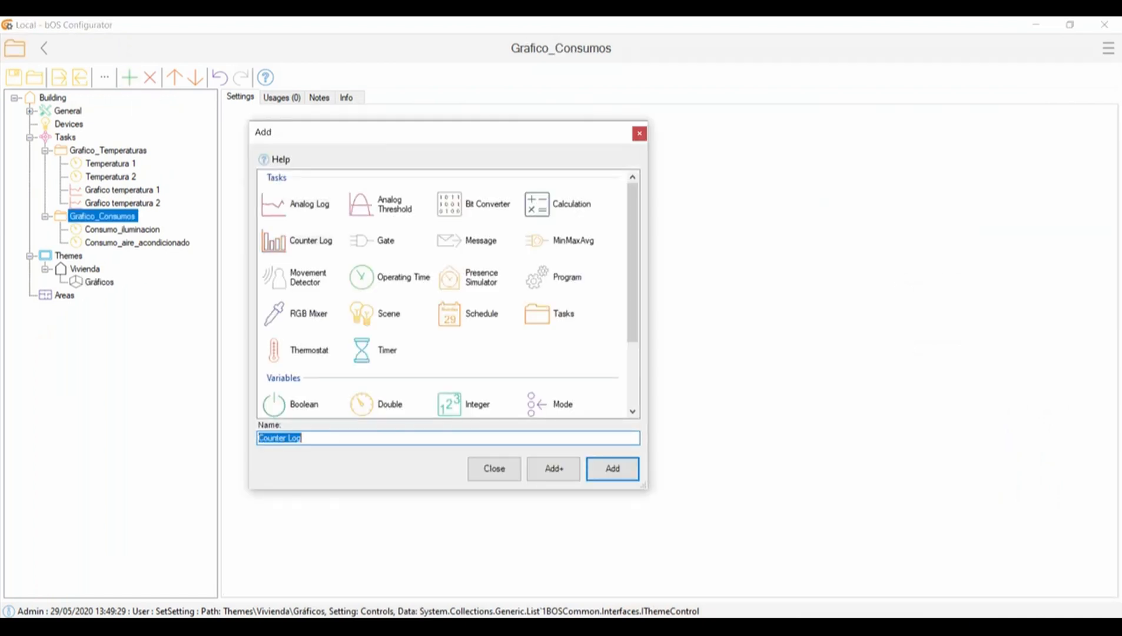
type("Consu")
key("BackSpace")
key("BackSpace")
key("BackSpace")
type("s")
key("BackSpace")
type("nsumo a")
key("BackSpace")
type("iluminacion")
left_click(554, 468)
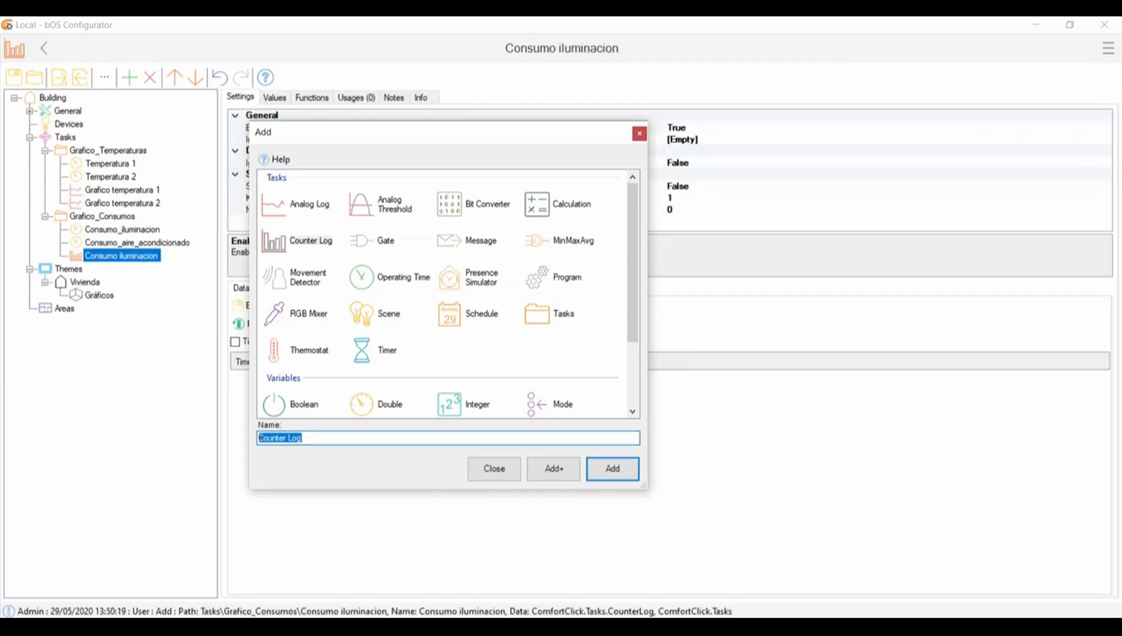
Add a second Counter Log named Consumo aire acondicionado to the Grafico_Consumos folder.
type("Consumo aire acondic")
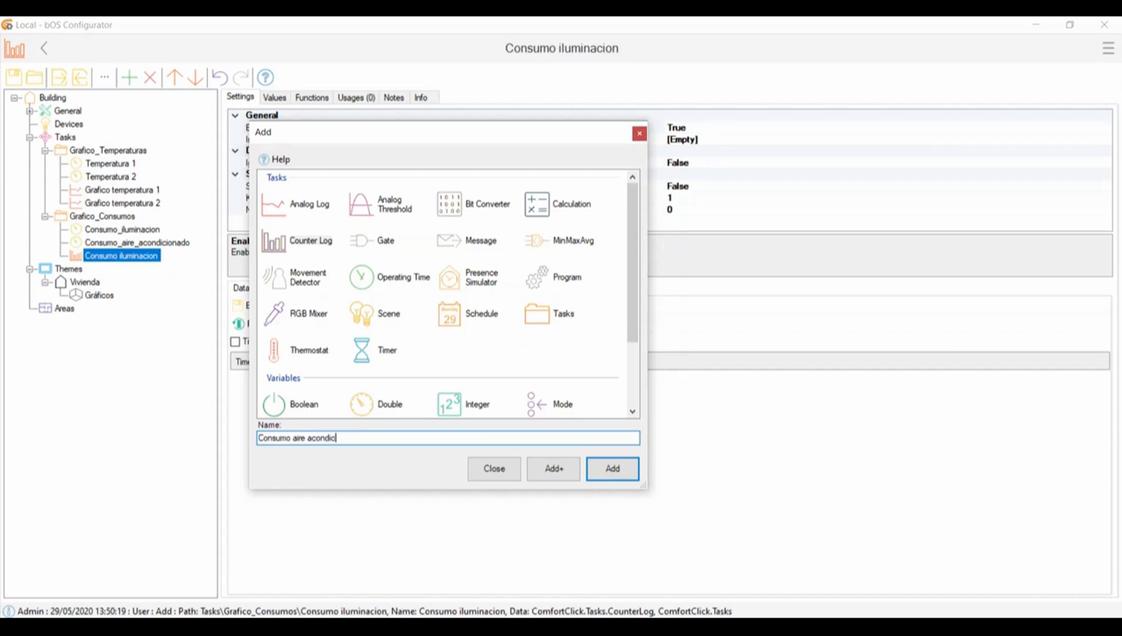
type("ionado")
left_click(612, 468)
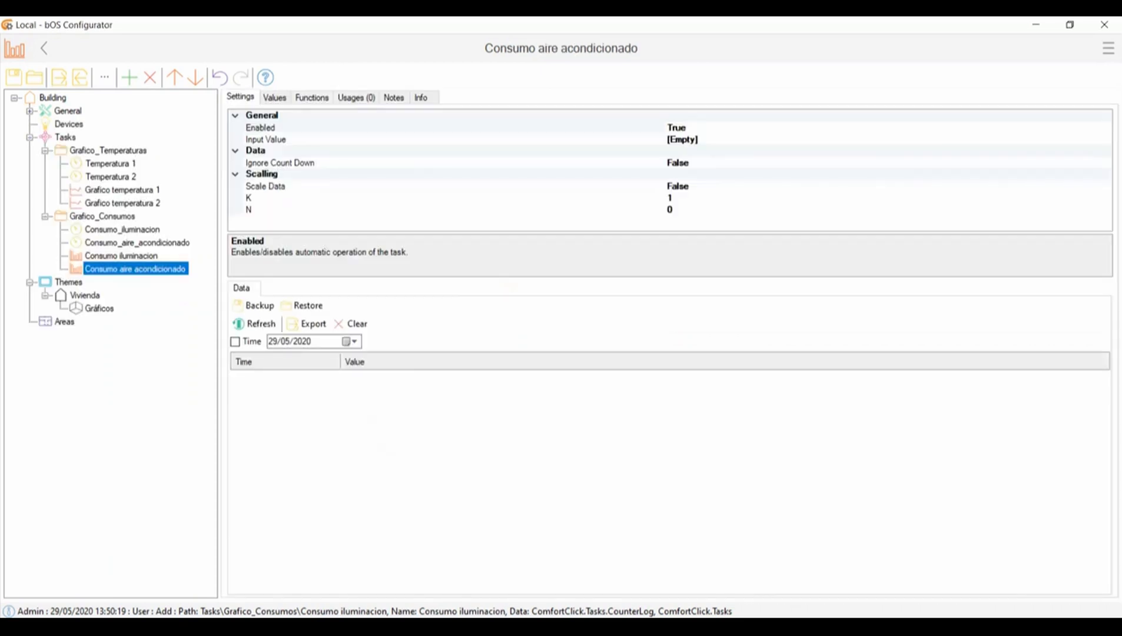
Set the Consumo iluminacion counter log's input value to the Value property of Consumo_iluminacion and check its Ignore Count Down description.
left_click(122, 257)
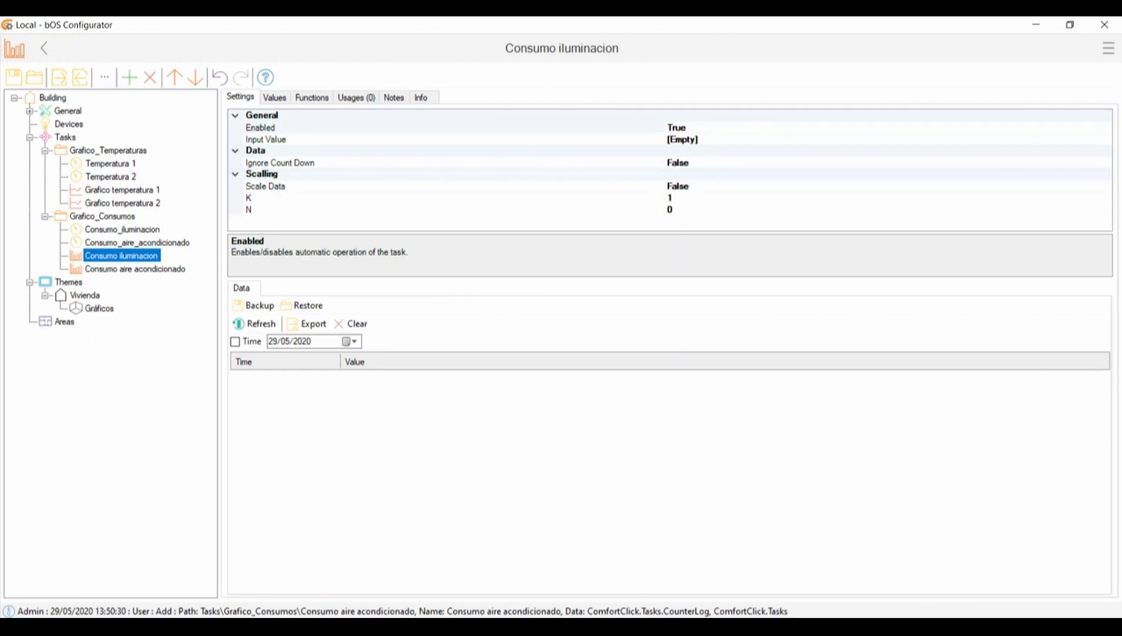
left_click(700, 139)
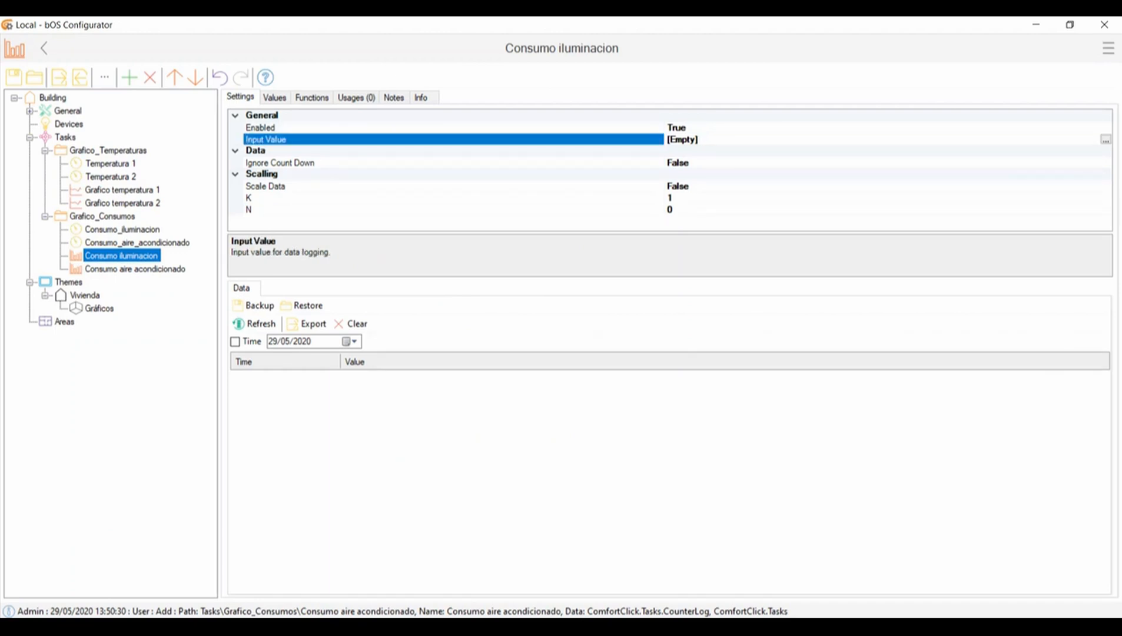
left_click(1106, 140)
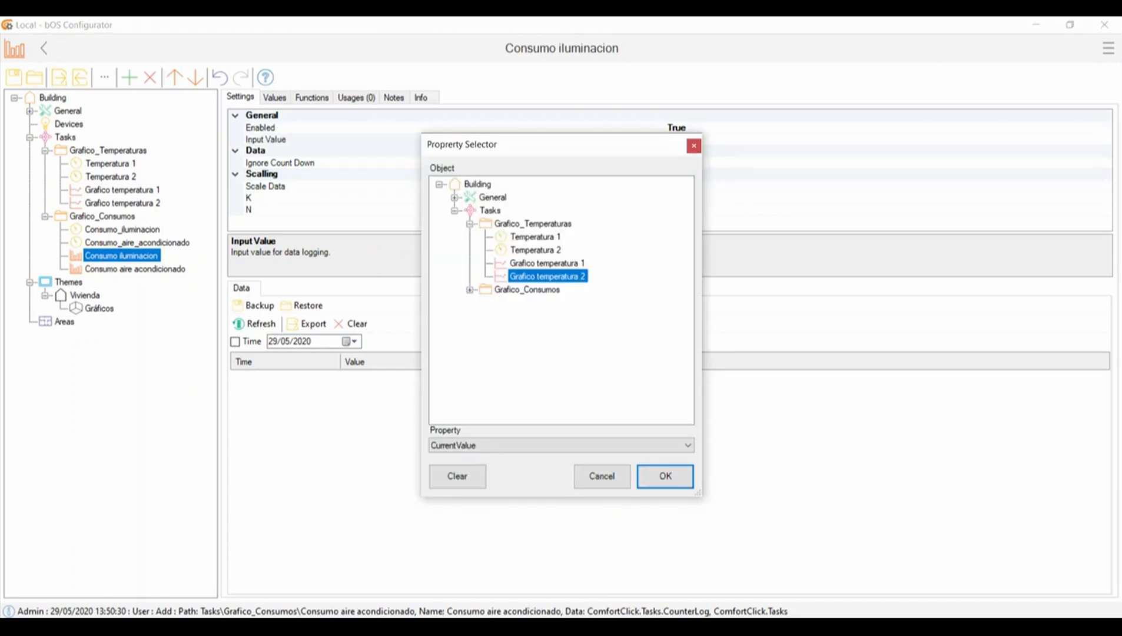
left_click(470, 289)
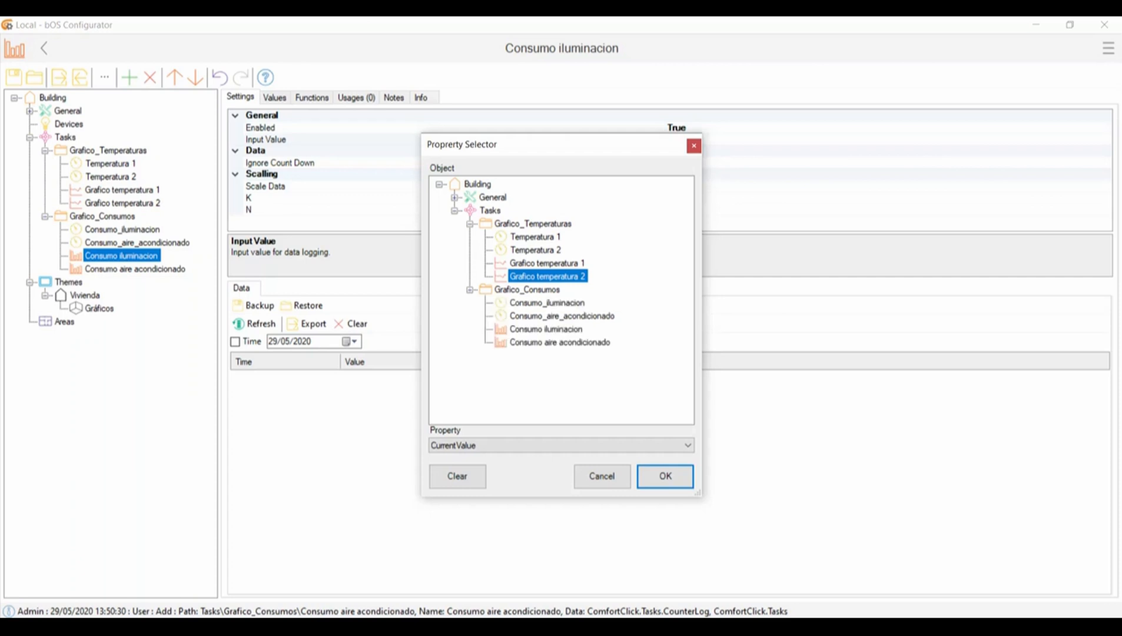
left_click(547, 303)
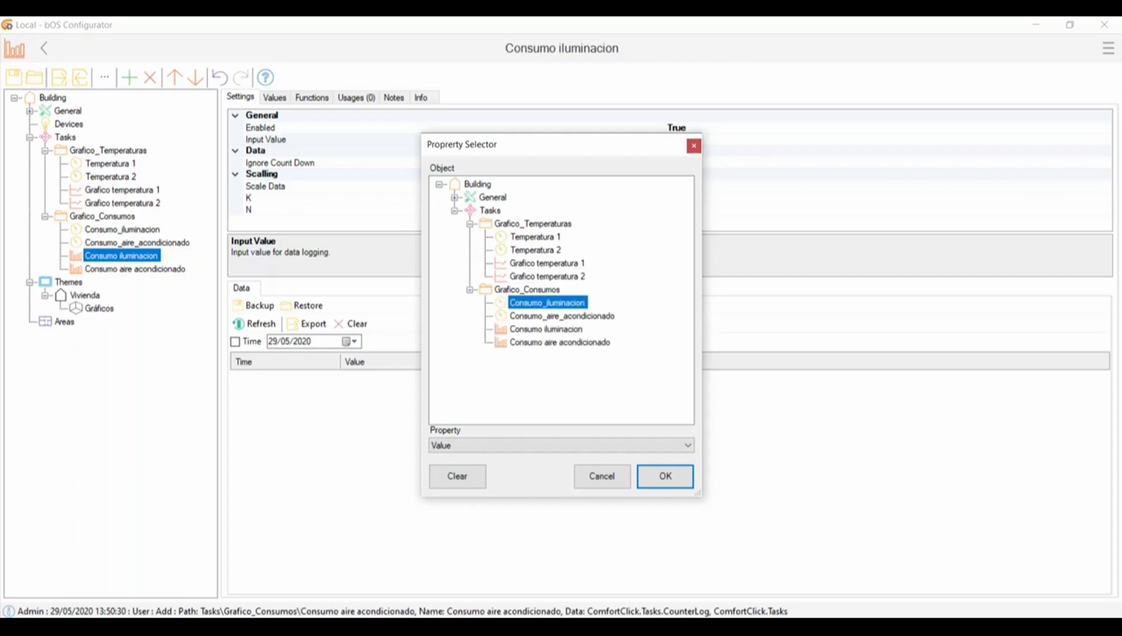
left_click(666, 476)
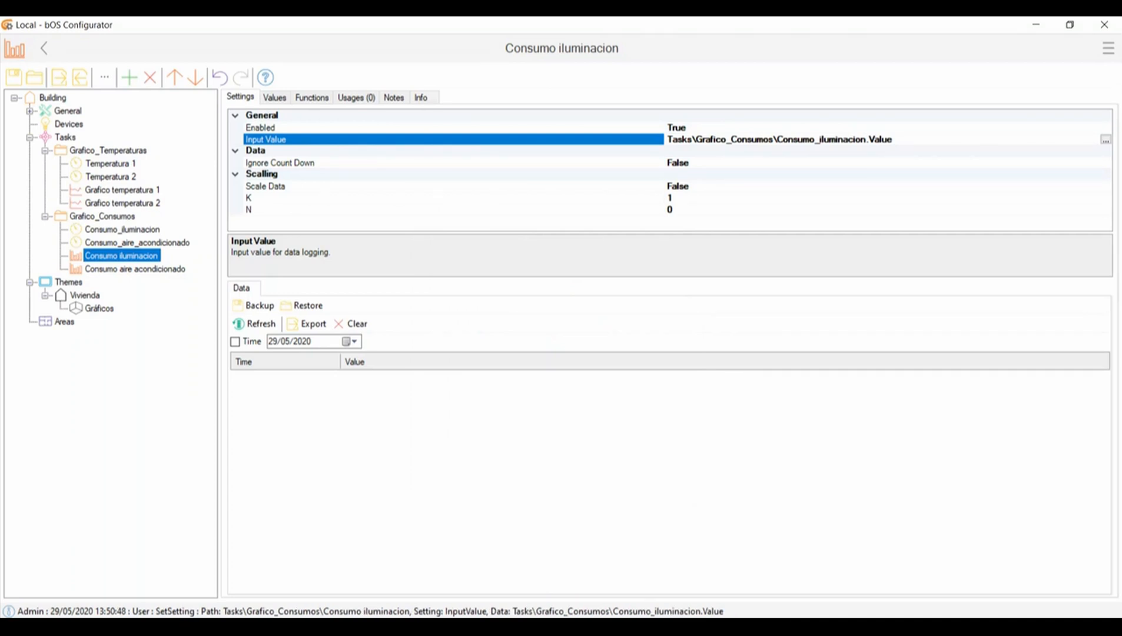
left_click(690, 163)
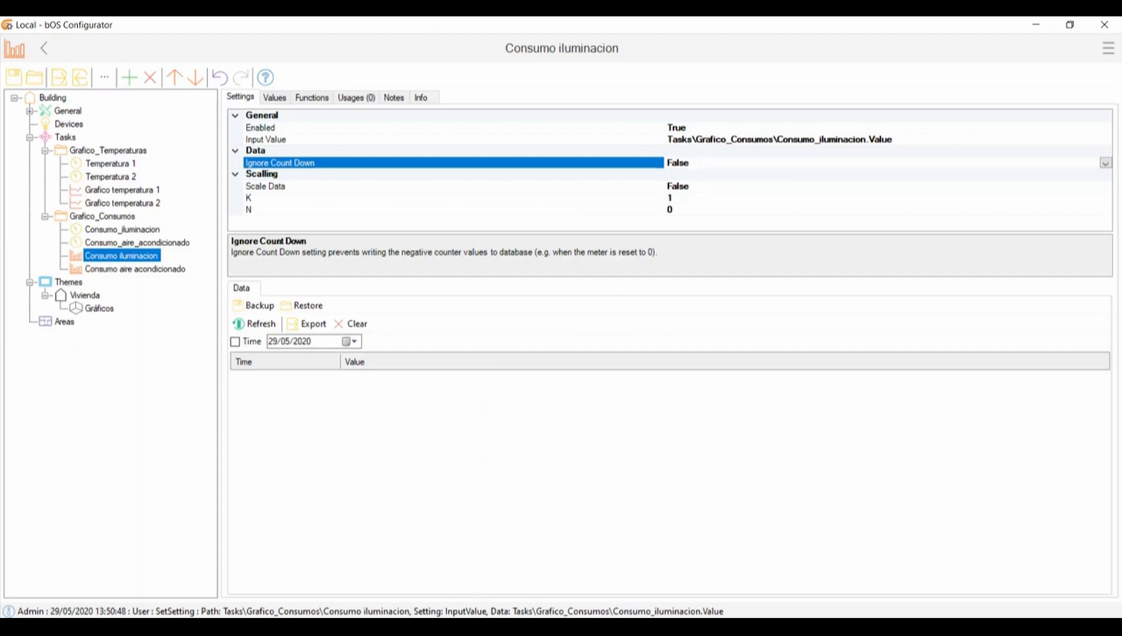
left_click(241, 288)
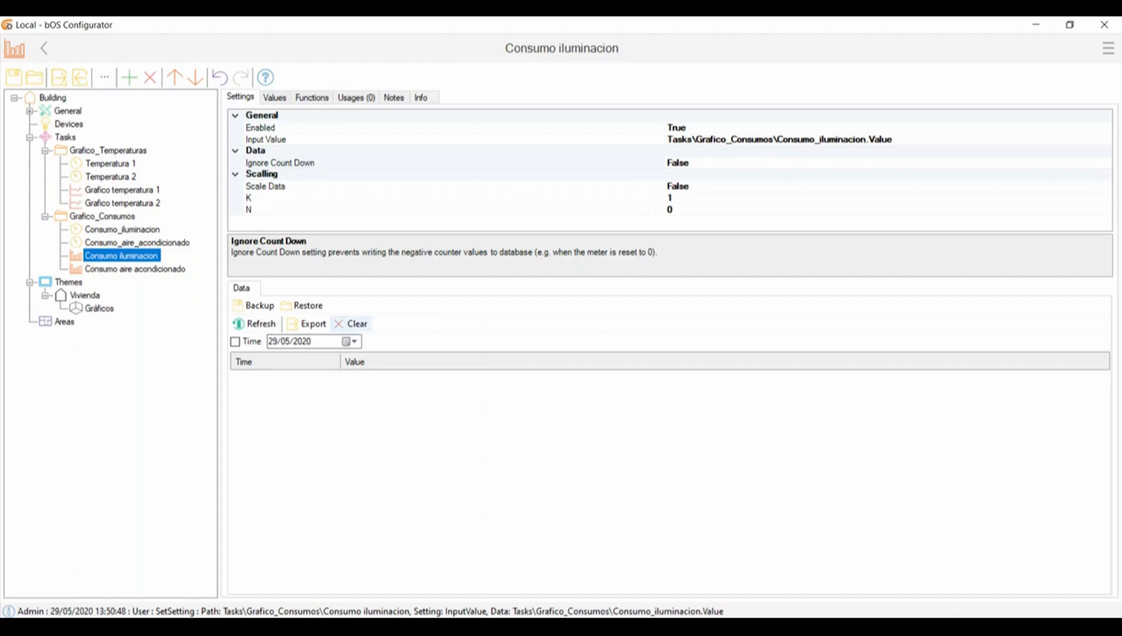
Set the Consumo aire acondicionado counter log's input value to the Value property of Consumo_aire_acondicionado.
left_click(135, 269)
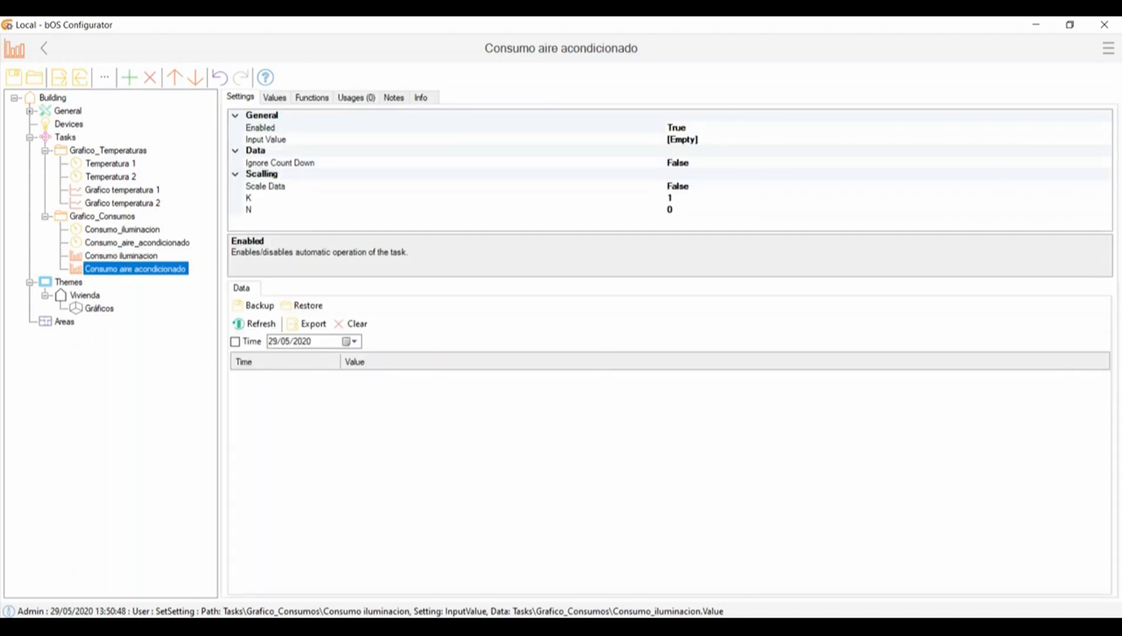
left_click(706, 139)
left_click(1106, 140)
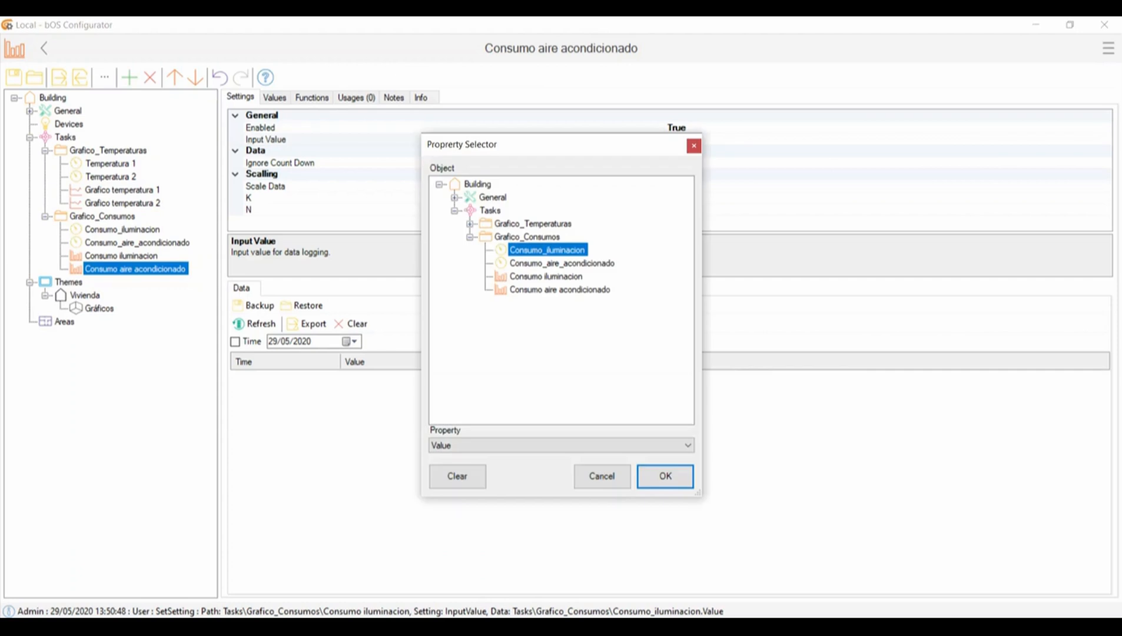
left_click(561, 263)
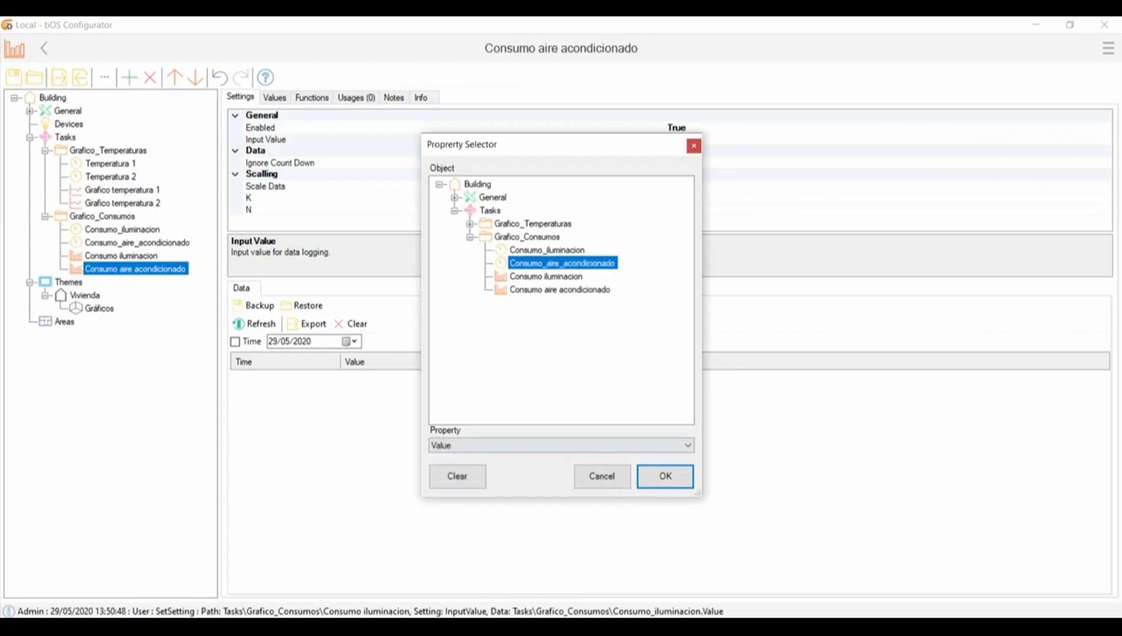
left_click(665, 477)
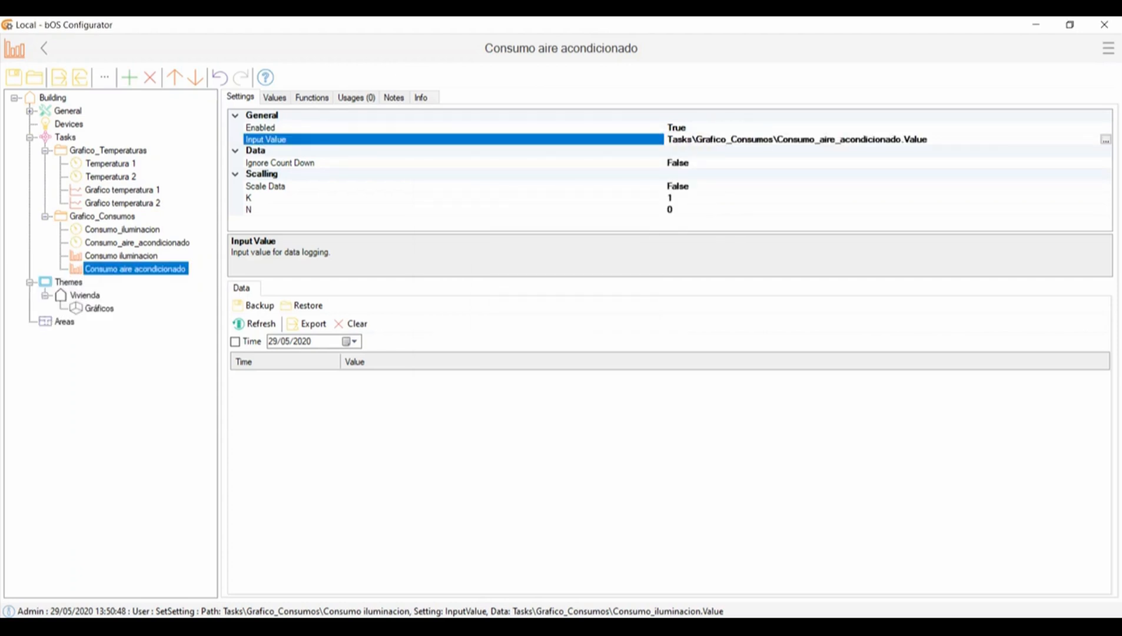
Add a Data Logger object control for the Consumo iluminacion counter log to the Gráficos panel.
left_click(99, 308)
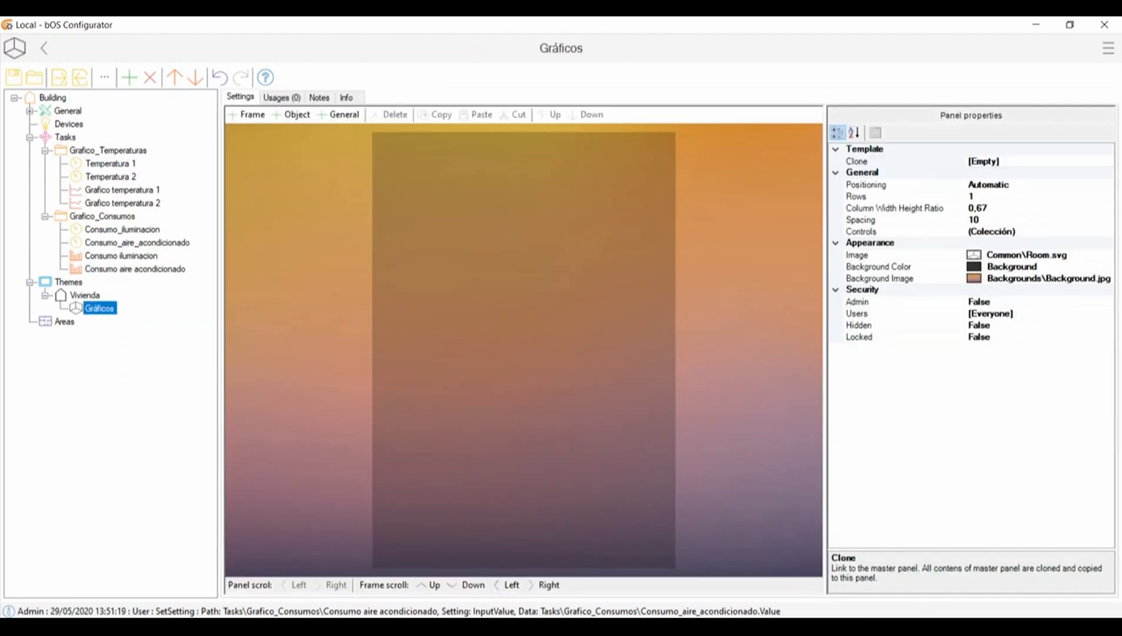
left_click(291, 114)
left_click(335, 147)
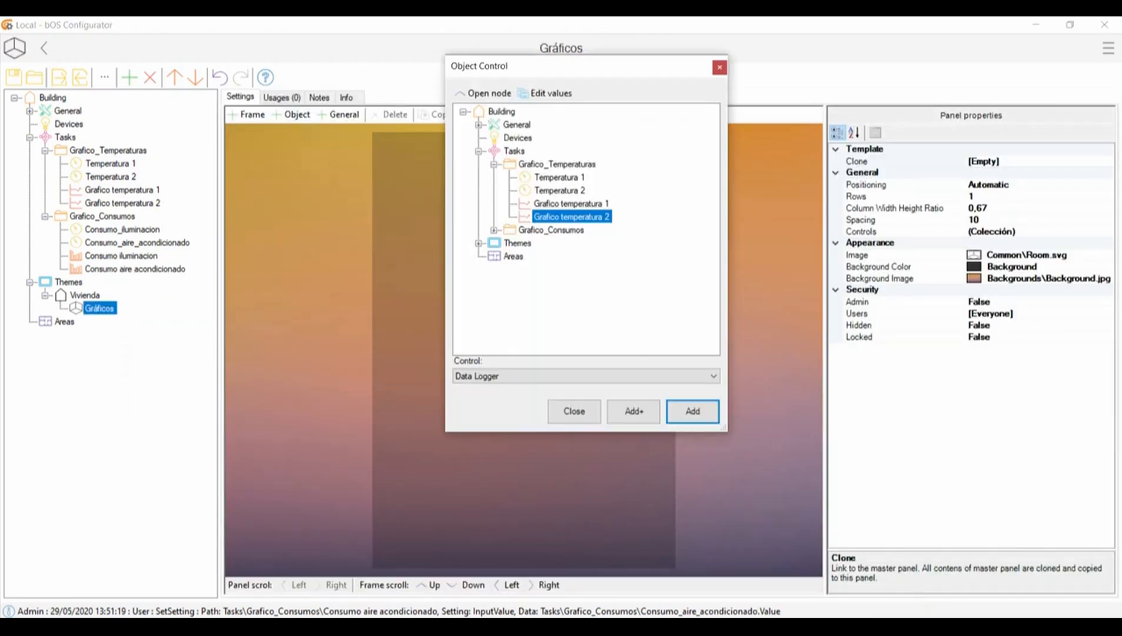
left_click(494, 230)
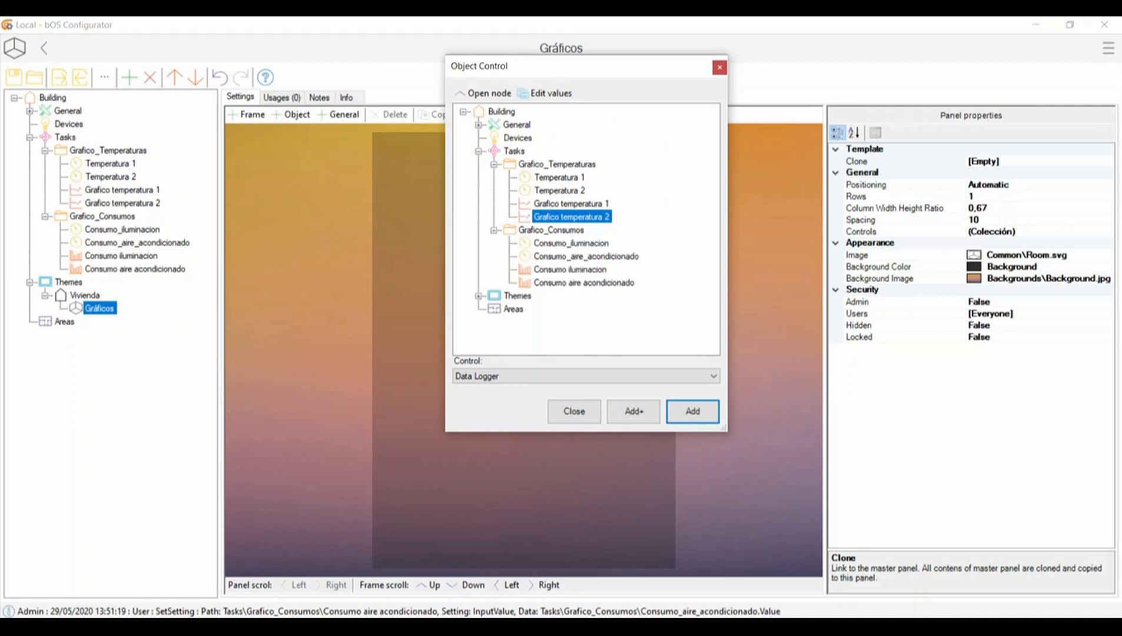
left_click(570, 270)
left_click(693, 412)
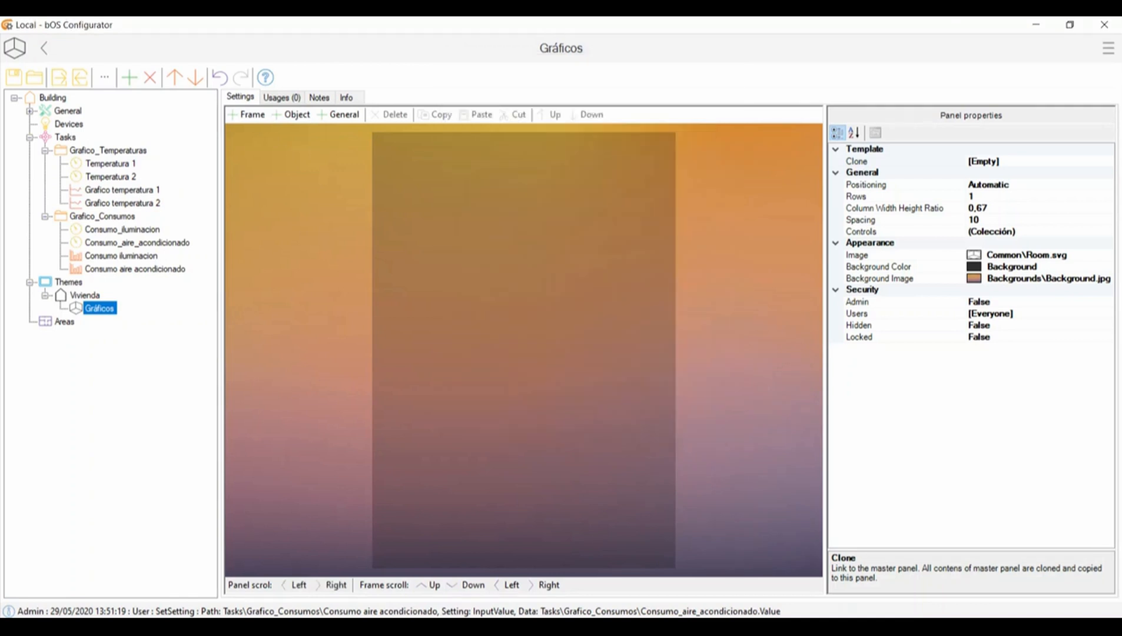
Add the Consumo aire acondicionado counter log to the new data logger control's Objects collection.
left_click(354, 167)
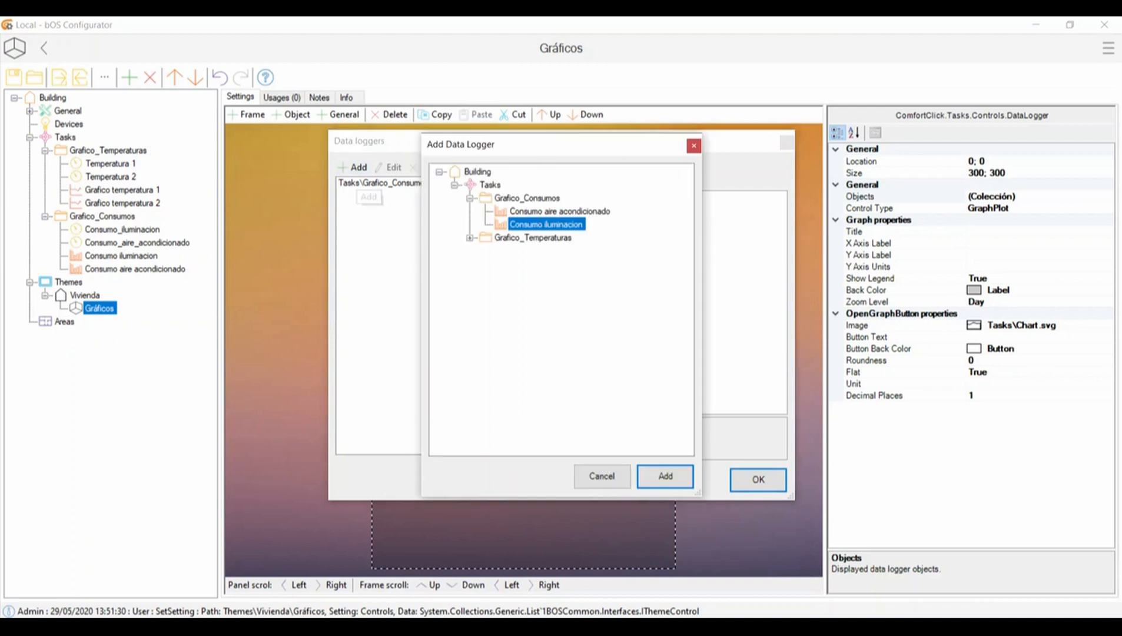
left_click(560, 211)
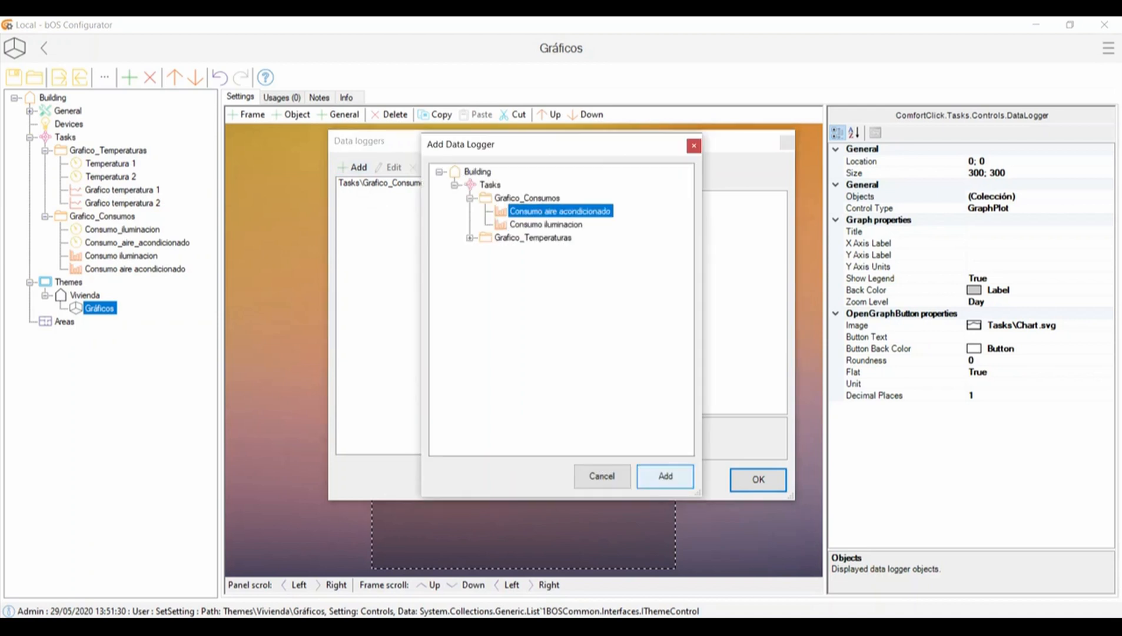
left_click(666, 476)
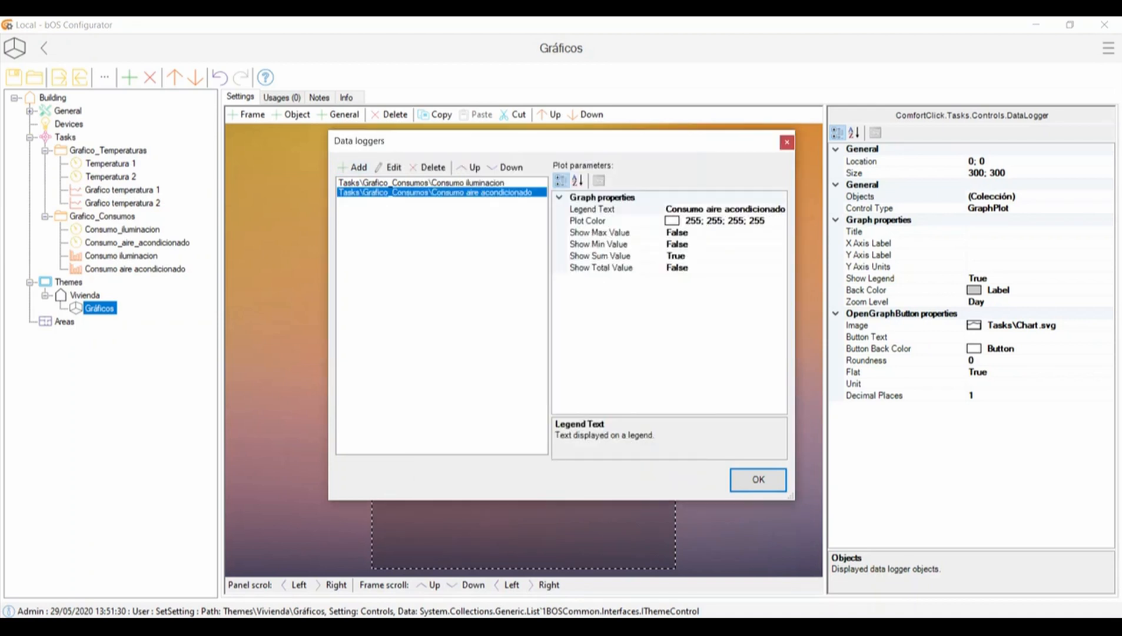
Set the plot color of the Consumo iluminacion log to Menu Selection.
left_click(421, 183)
left_click(724, 220)
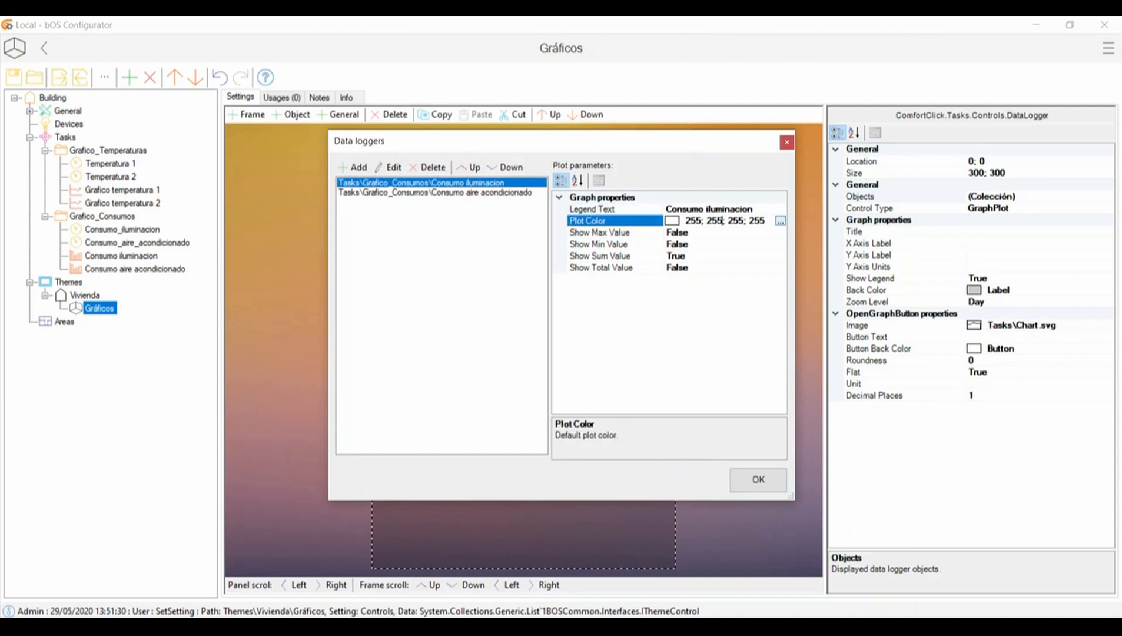
left_click(781, 221)
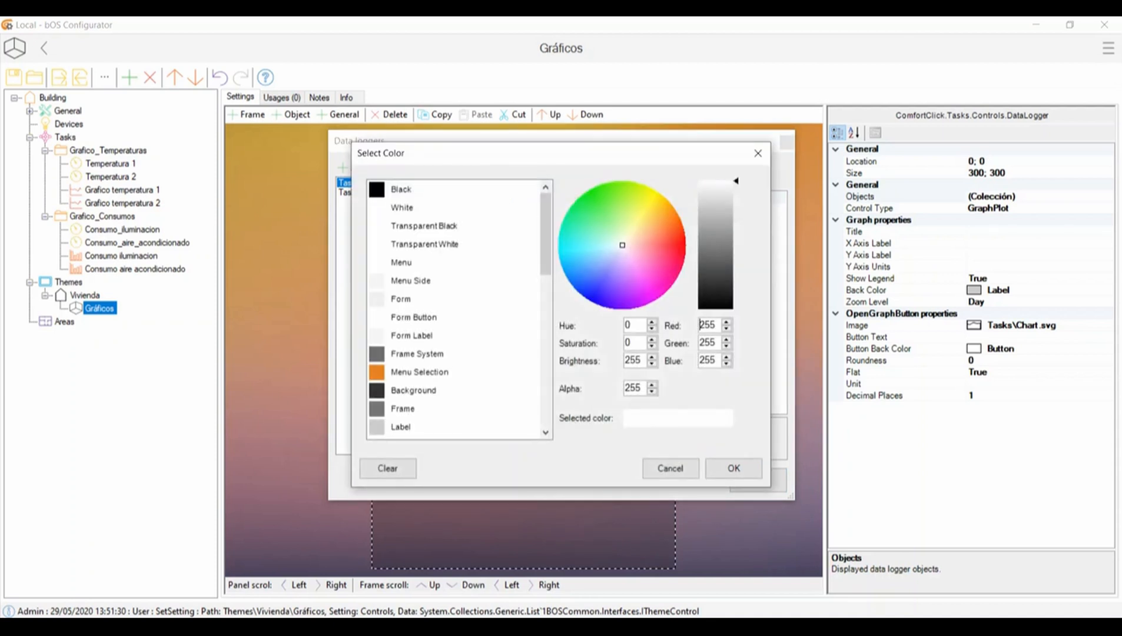
left_click_drag(545, 235, 546, 271)
double_click(419, 262)
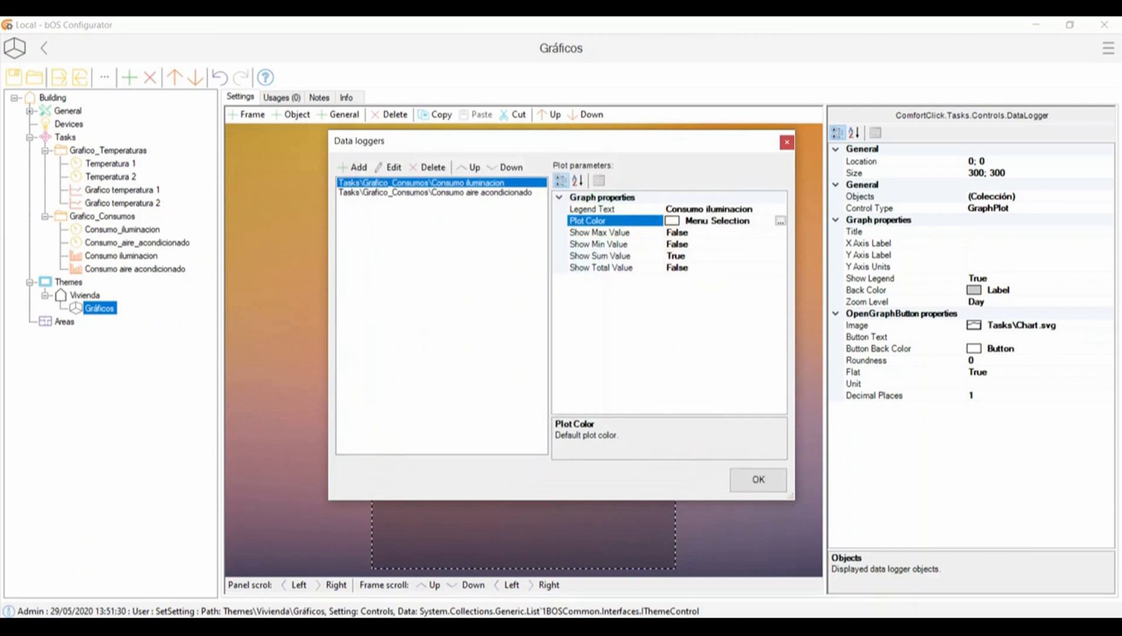
Set the plot color of the Consumo aire acondicionado log to Program and accept the data logger list.
left_click(436, 192)
left_click(724, 220)
left_click(781, 221)
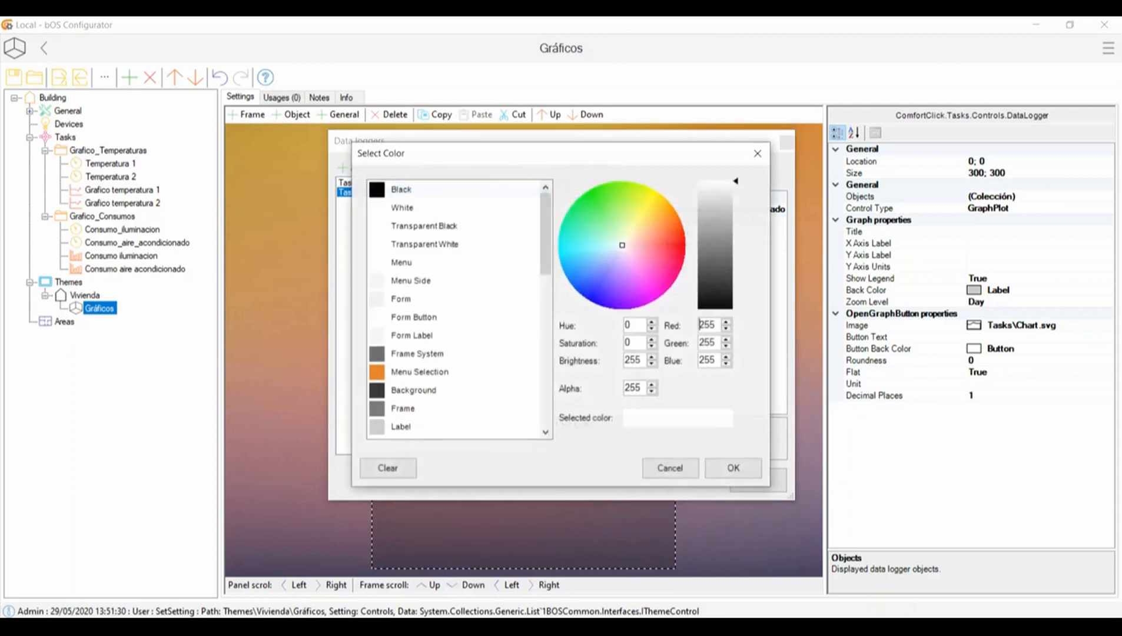
scroll(421, 376, "down", 4)
double_click(412, 391)
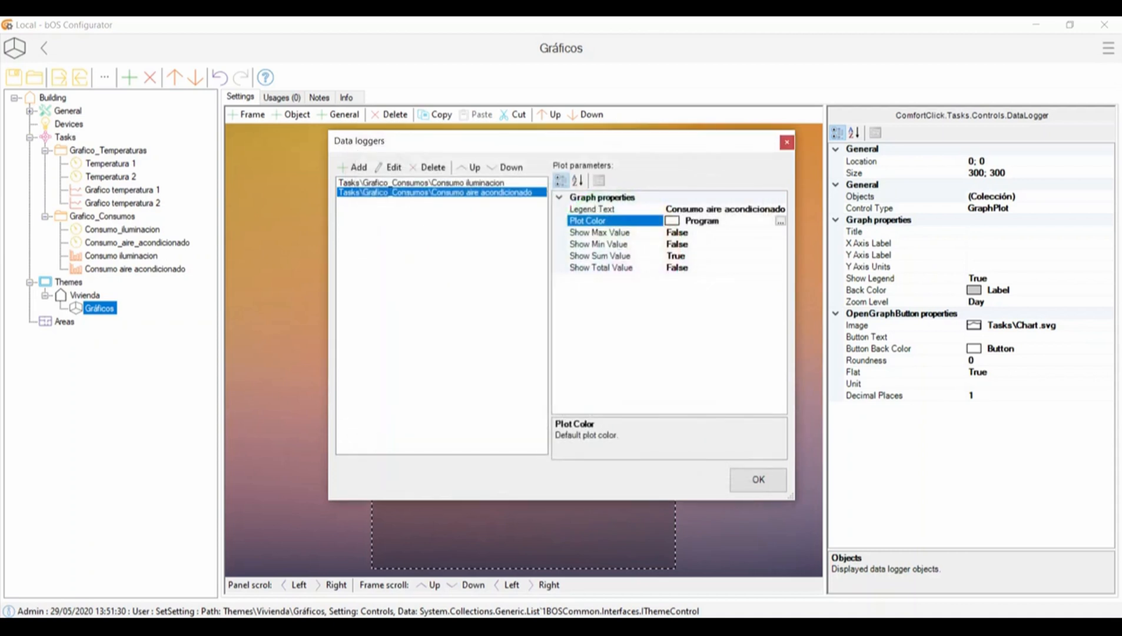
left_click(759, 479)
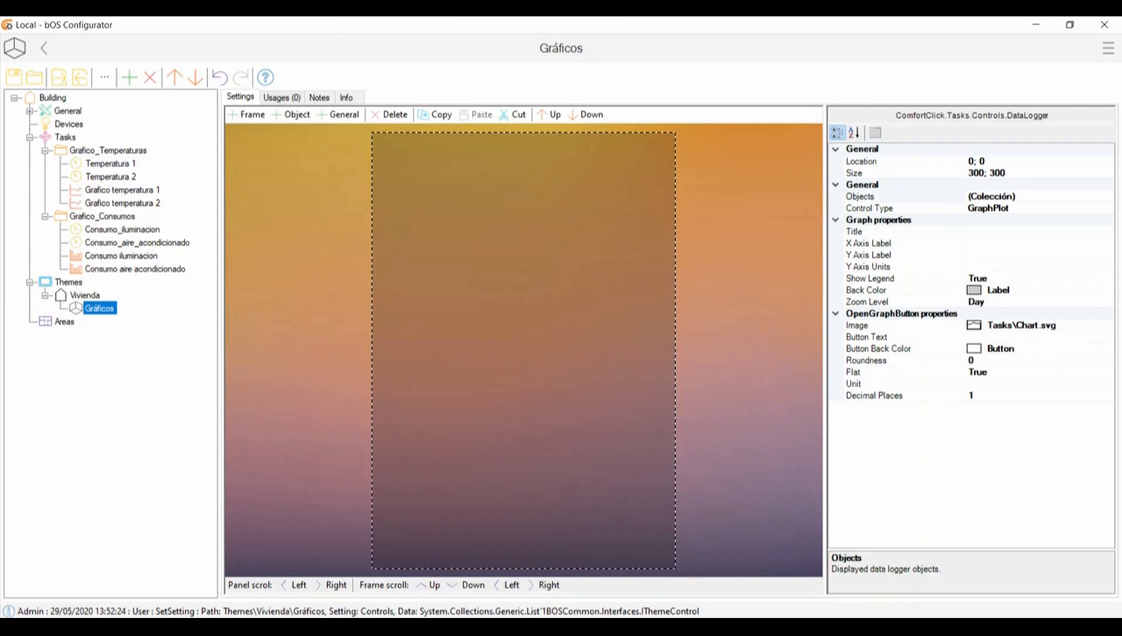
Switch to GRAFICOS.pdf in Adobe Acrobat Reader and view the sample consumption bar chart on page 2.
mouse_move(777, 627)
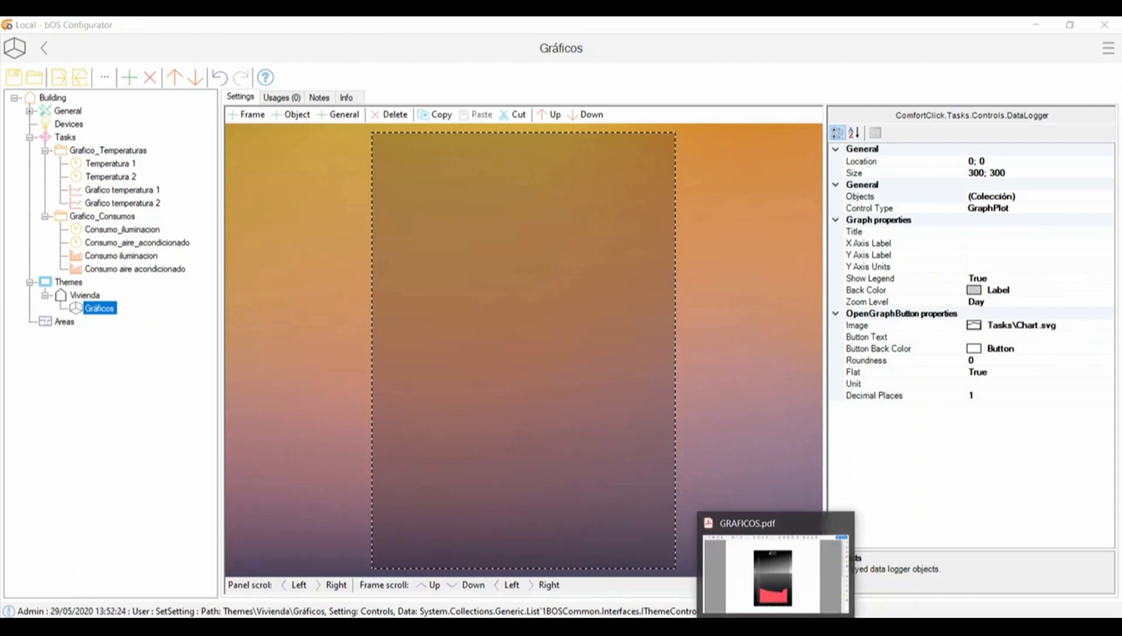
left_click(776, 580)
scroll(538, 363, "down", 1)
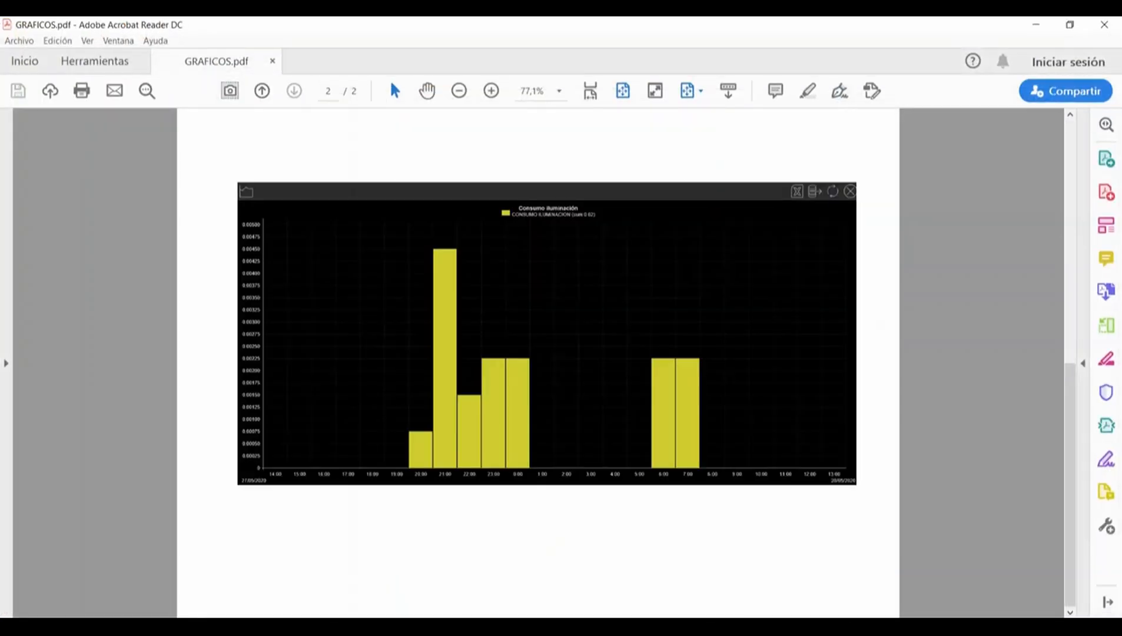